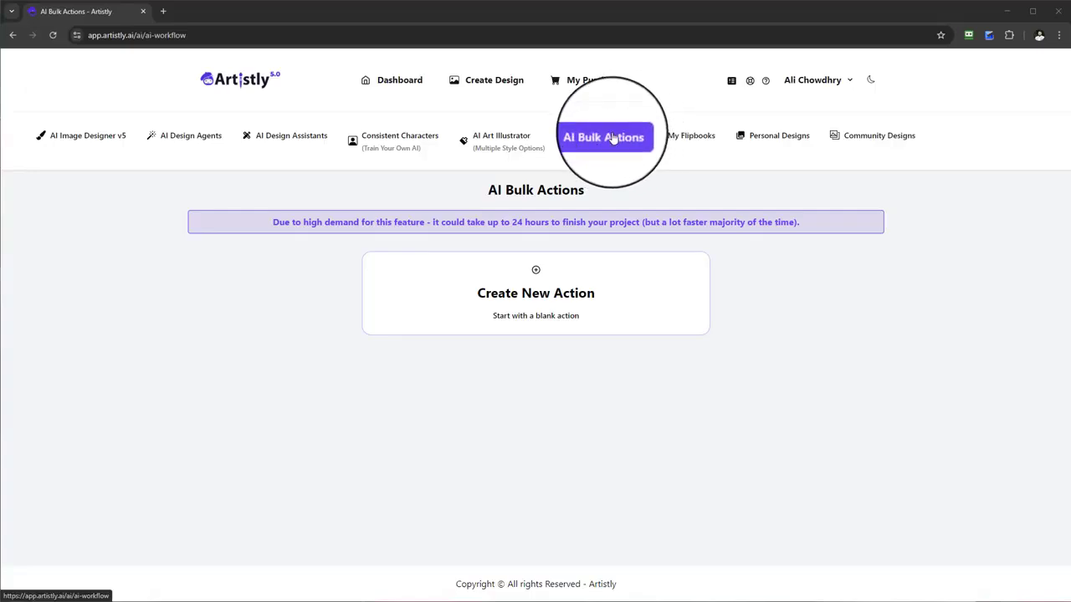
Step: Start a new design with the Fast AI Image Designer and open the AI Bulk Actions section
left_click(489, 90)
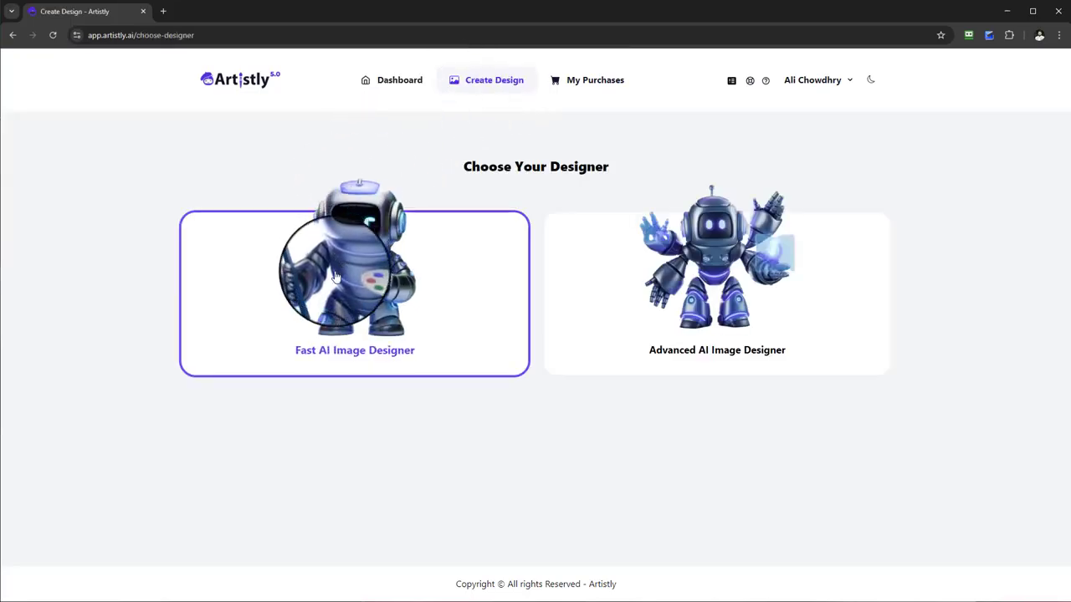
left_click(435, 347)
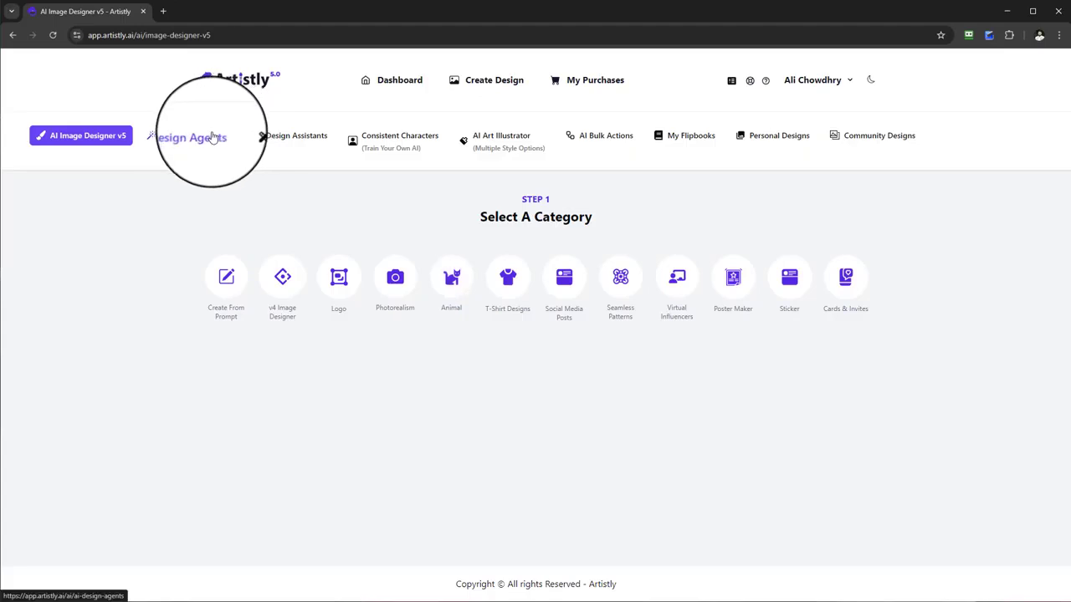
left_click(623, 143)
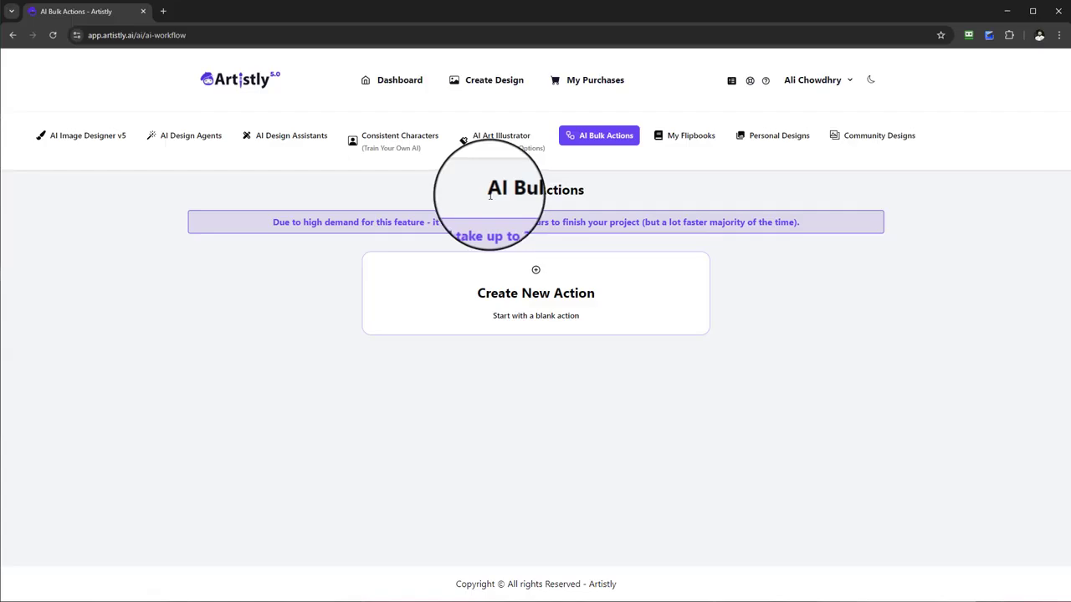
left_click_drag(491, 195, 625, 204)
left_click(625, 204)
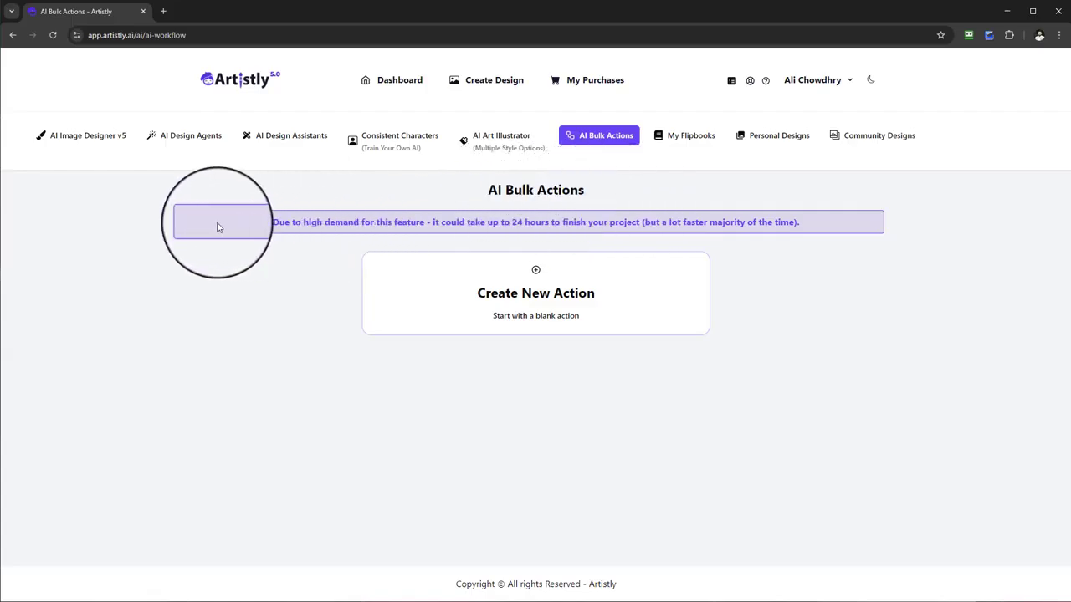
left_click_drag(275, 228, 306, 198)
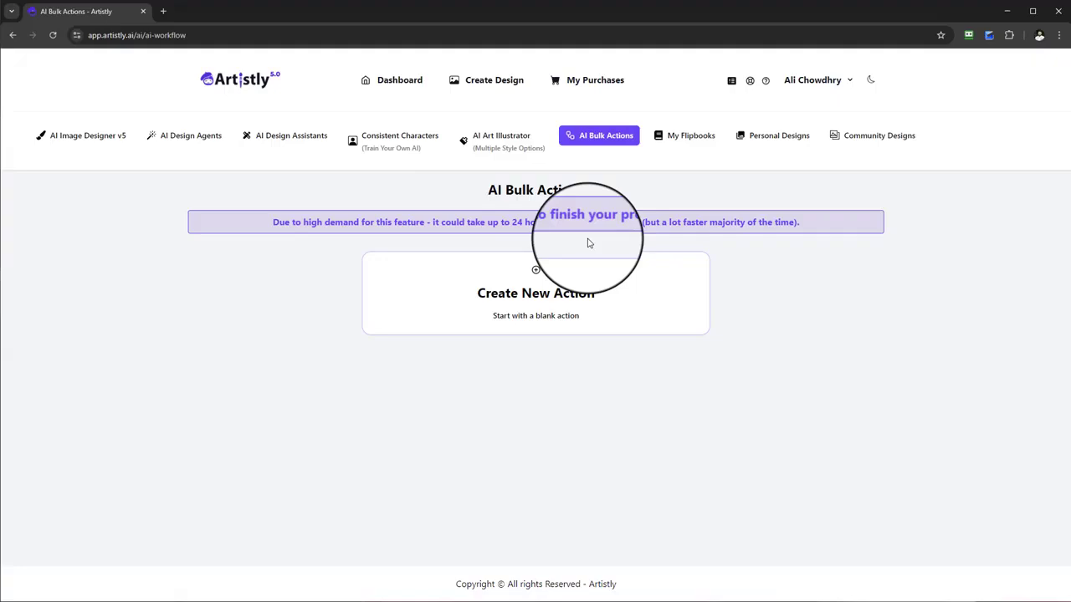
Step: Create a new bulk action and pick the square photo of the seated man in the navy T-shirt from the media library
left_click(506, 297)
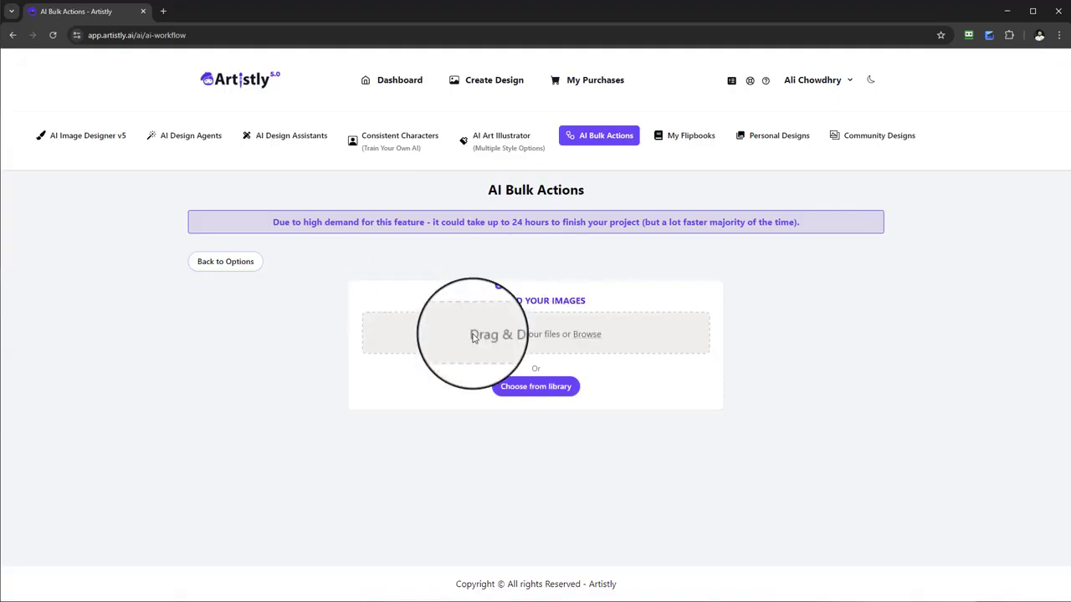
left_click(527, 389)
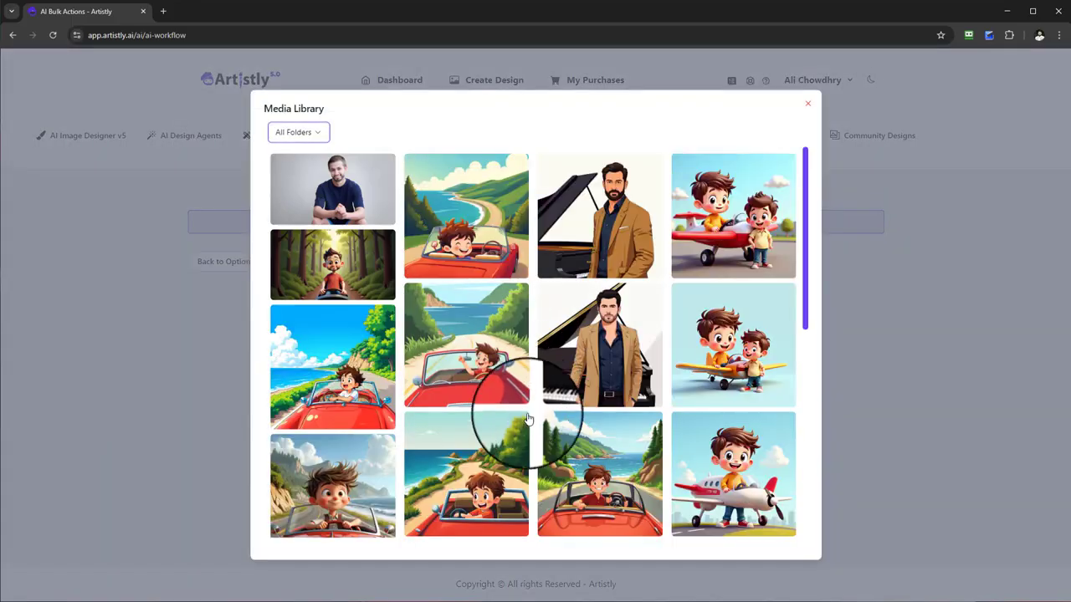
scroll(542, 428, "down", 2)
scroll(536, 451, "down", 10)
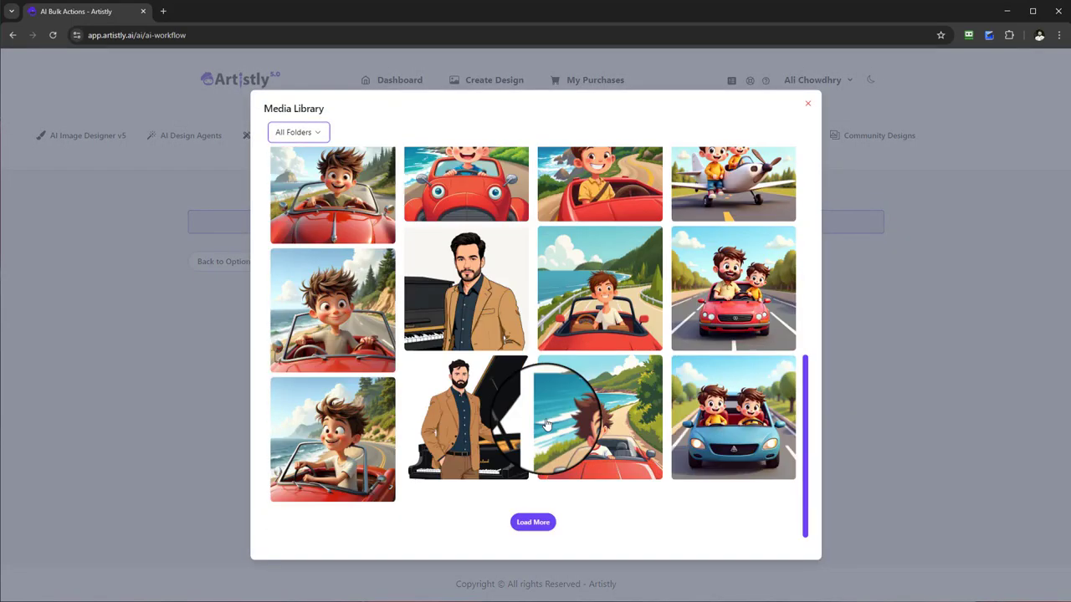
left_click(535, 521)
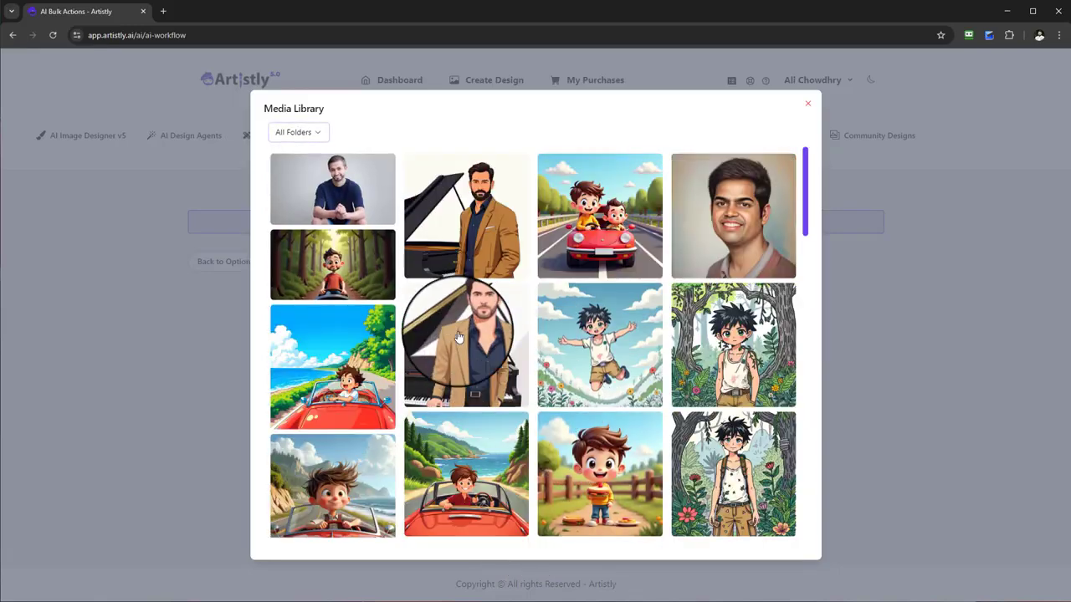
scroll(502, 356, "down", 2)
scroll(642, 377, "down", 10)
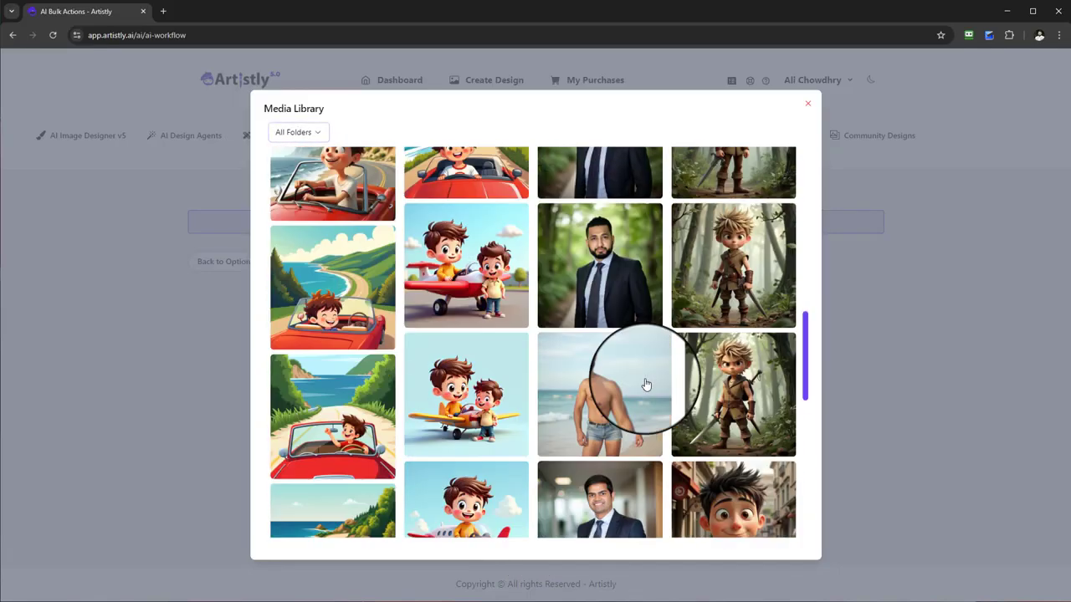
scroll(646, 385, "down", 3)
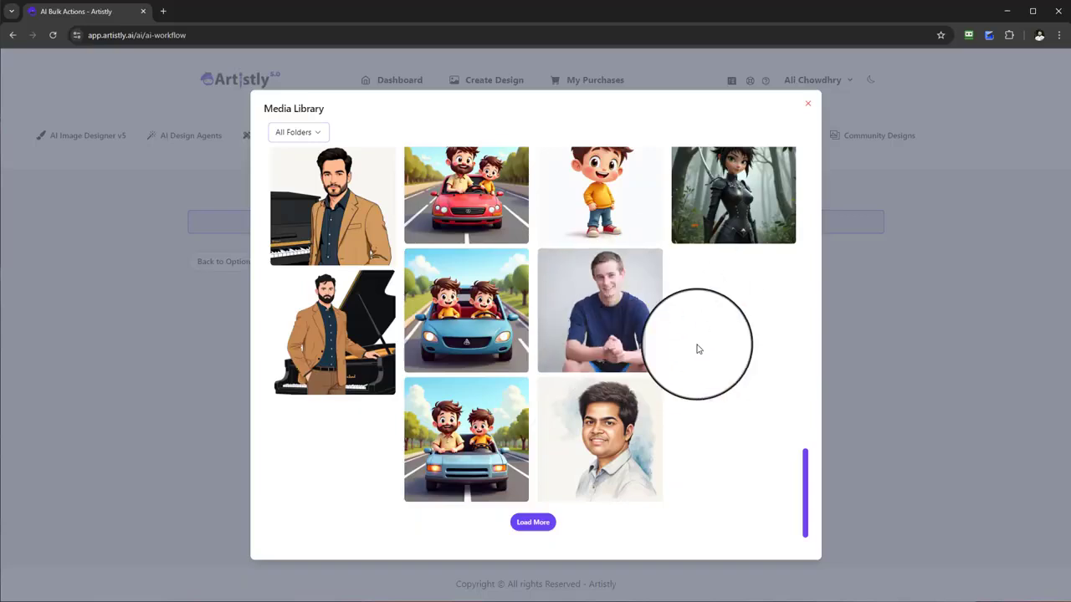
left_click(607, 321)
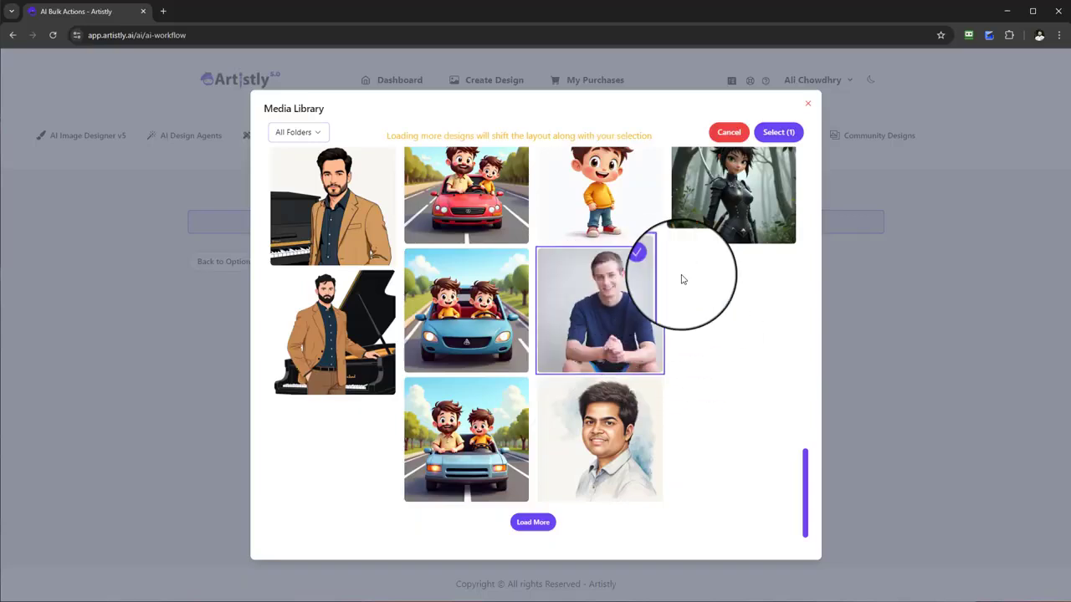
left_click(741, 192)
left_click(605, 194)
left_click(490, 197)
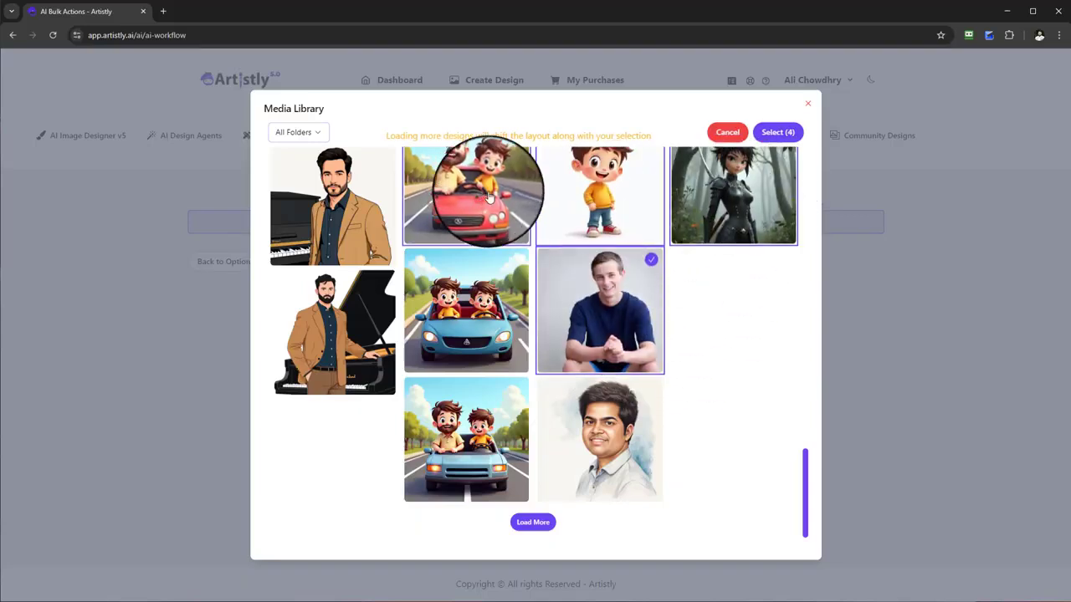
left_click(490, 196)
left_click(732, 194)
left_click(595, 221)
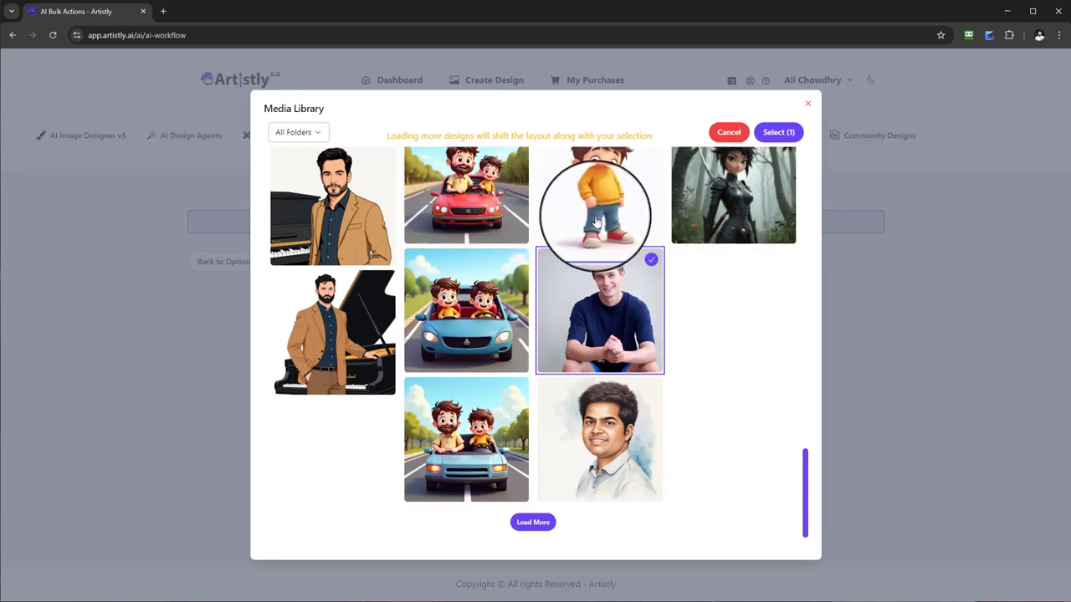
Step: Load more library designs and add the picked navy T-shirt photo to the action's images
left_click(531, 524)
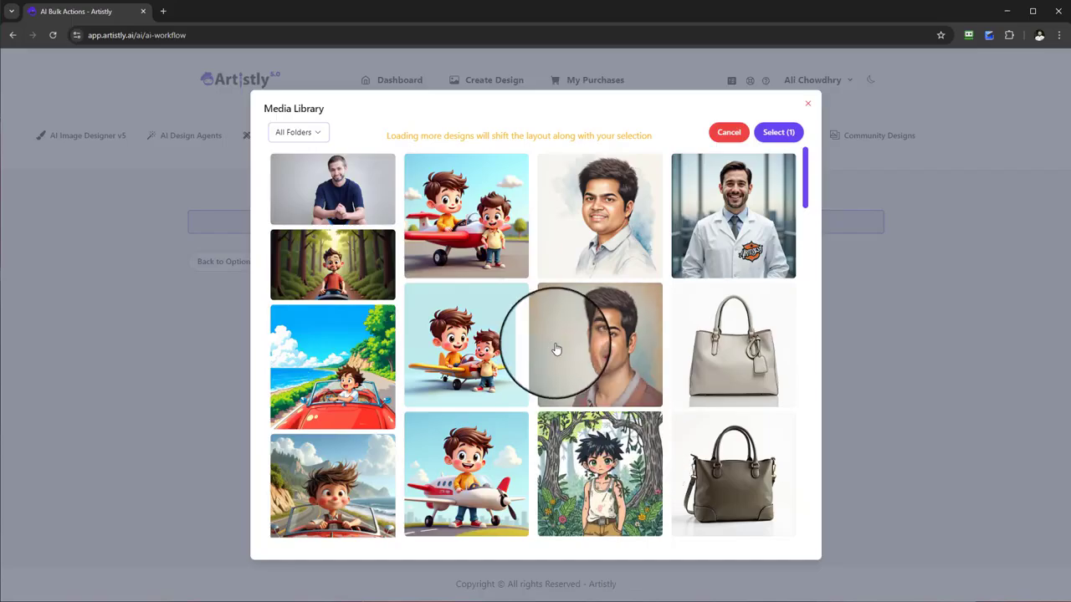
scroll(556, 349, "down", 15)
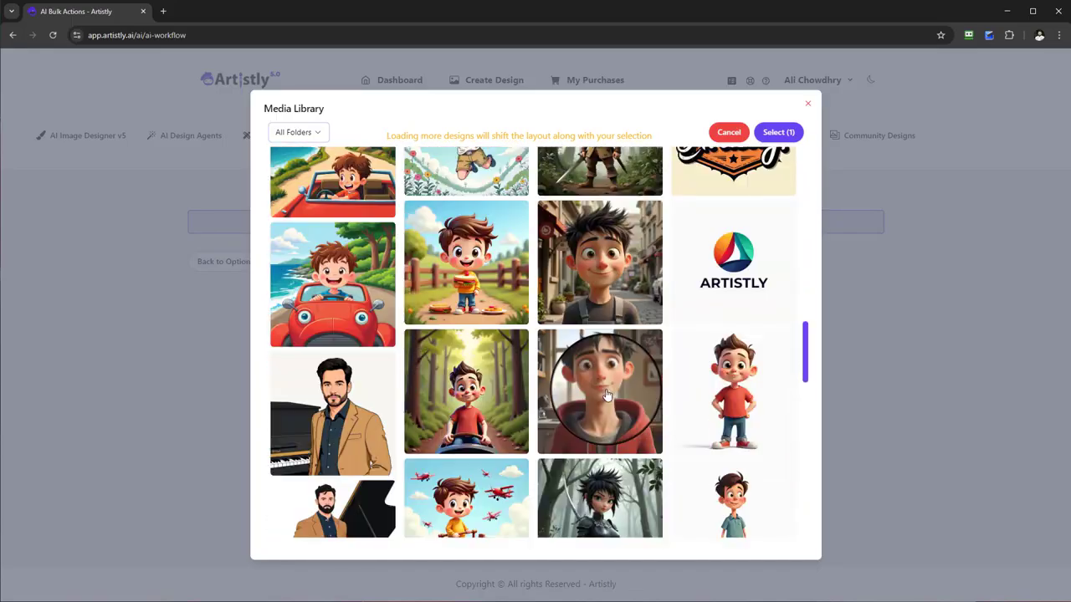
scroll(607, 395, "down", 3)
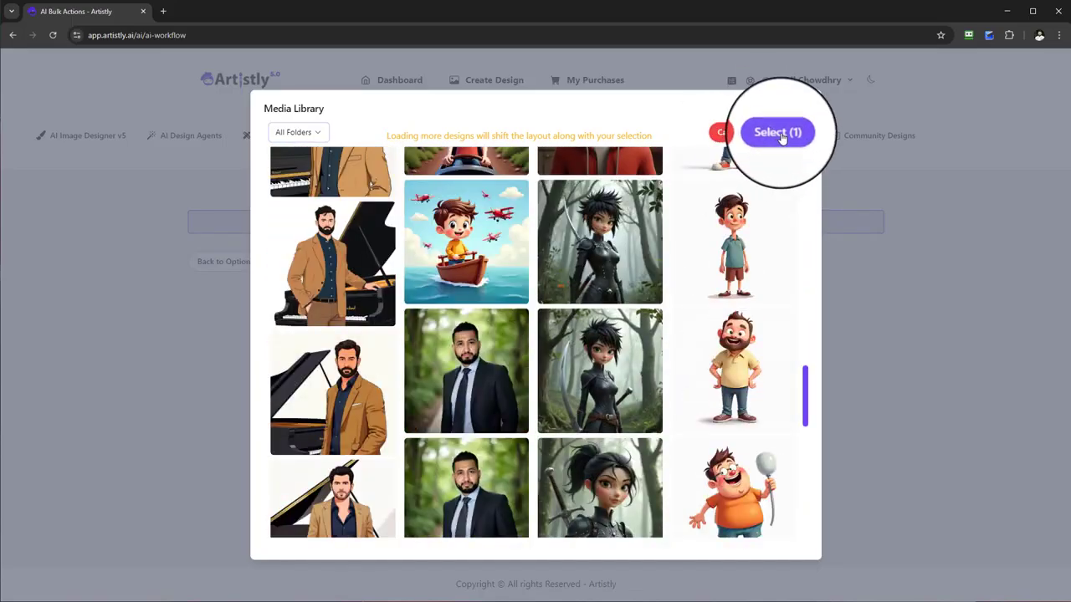
left_click(777, 134)
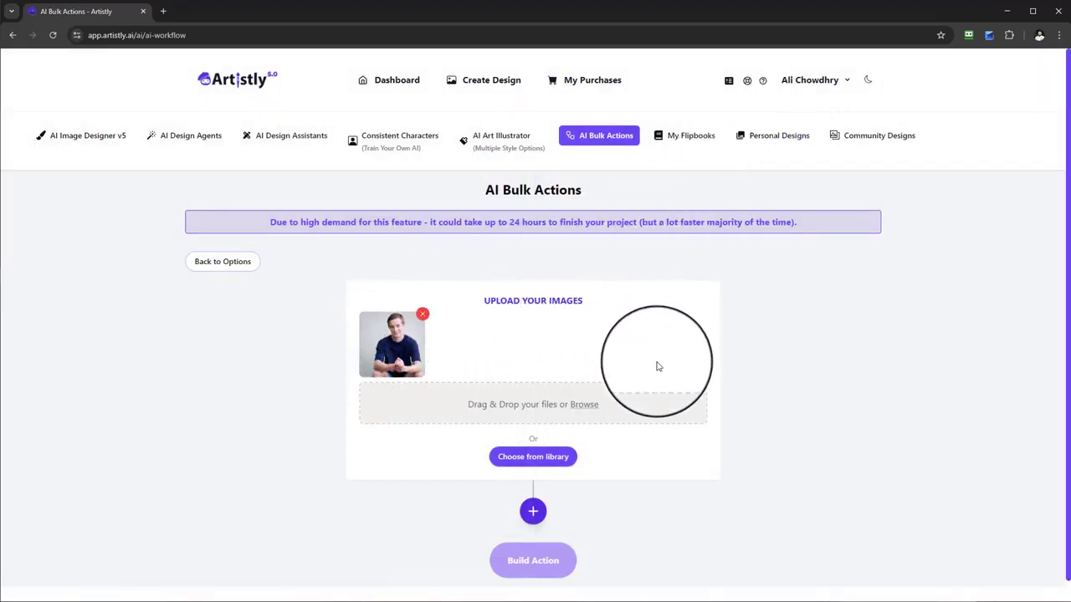
left_click(541, 458)
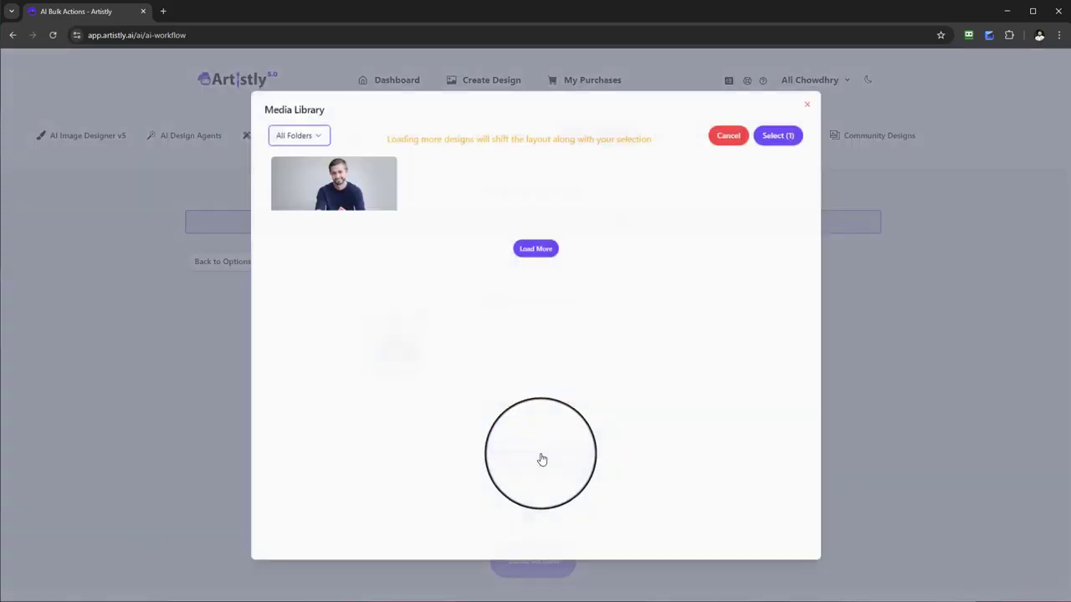
left_click(644, 268)
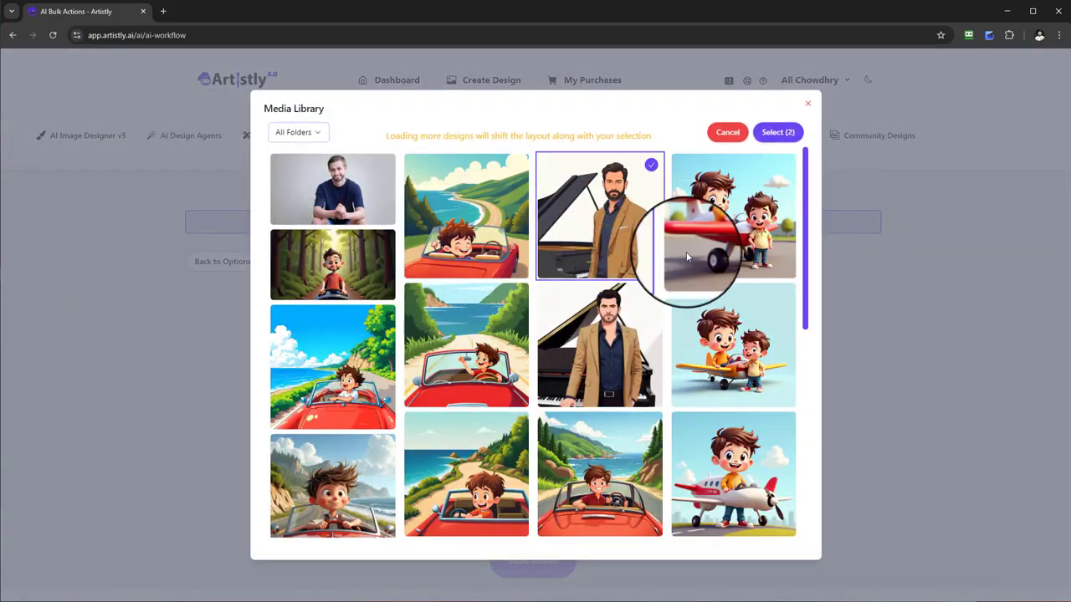
left_click(780, 128)
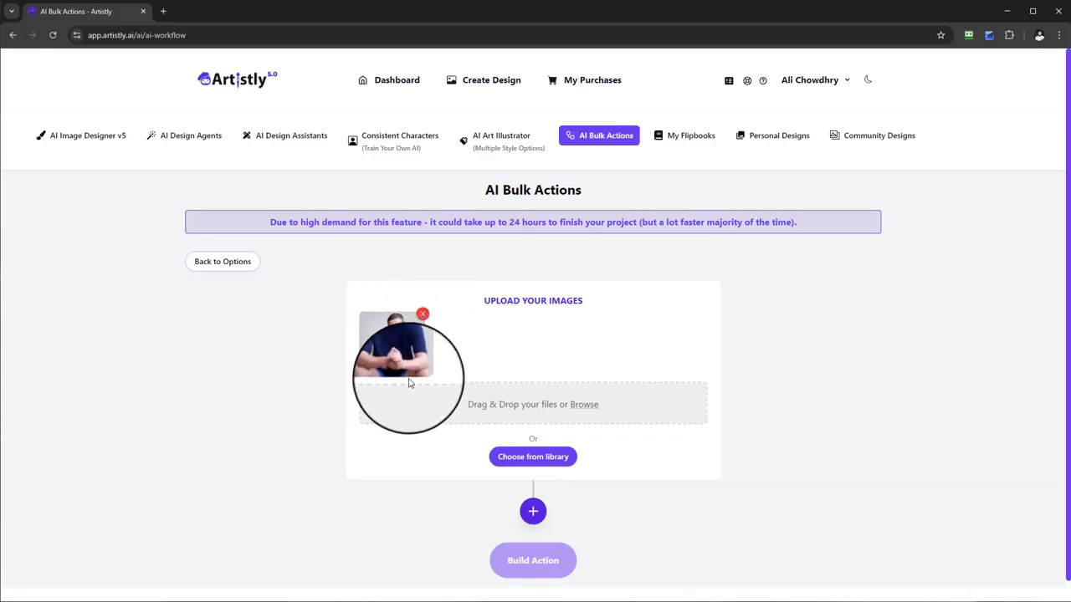
Step: Add the library photo of the smiling man in a dark suit in a hallway to the action's images
scroll(485, 318, "down", 1)
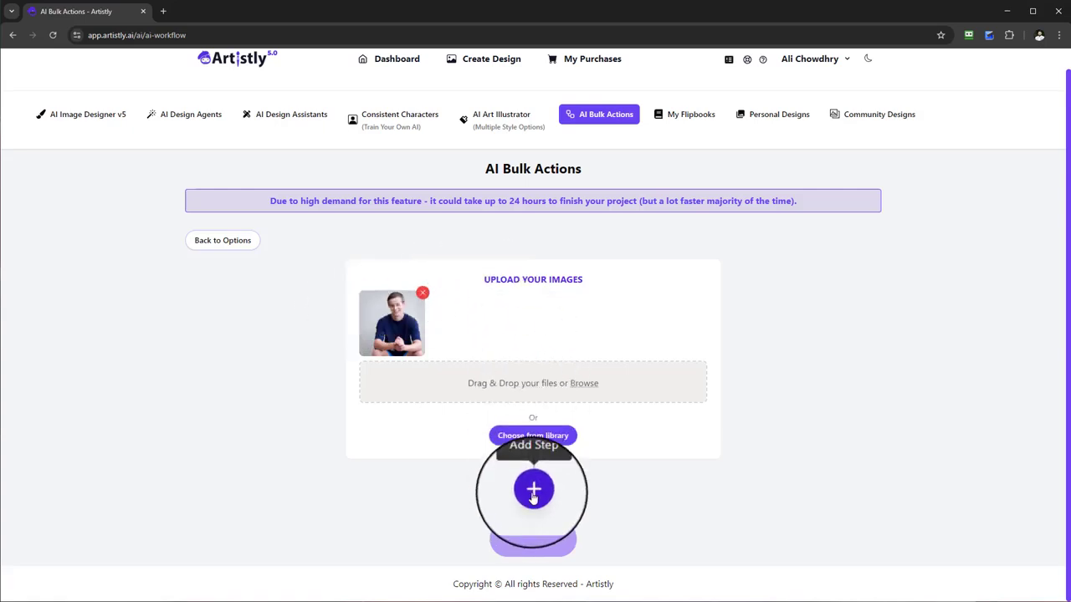
left_click(540, 436)
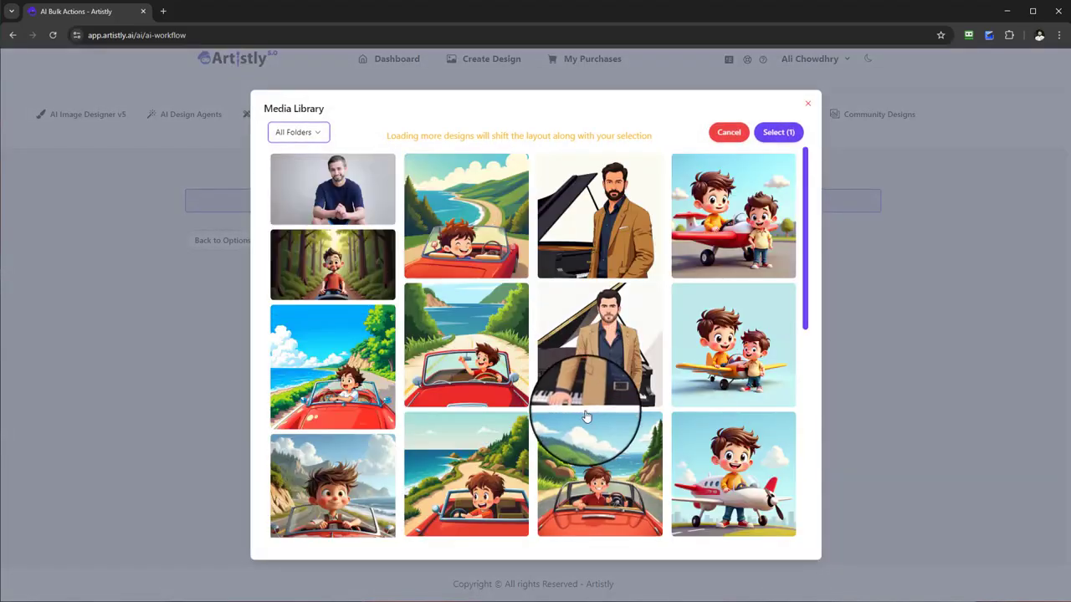
scroll(585, 418, "down", 6)
left_click(530, 521)
scroll(618, 449, "down", 10)
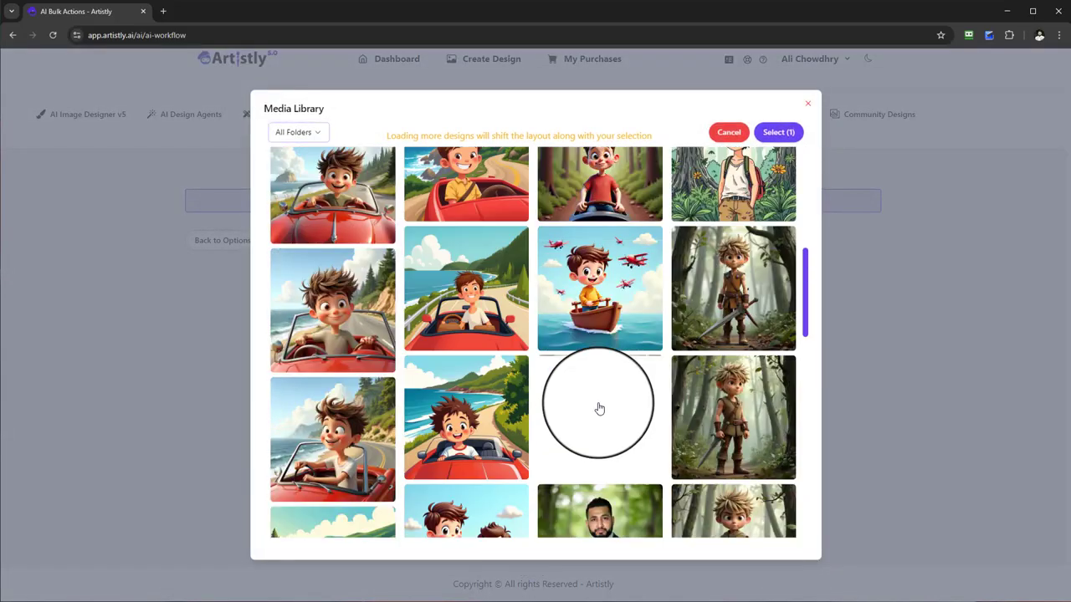
scroll(613, 427, "up", 2)
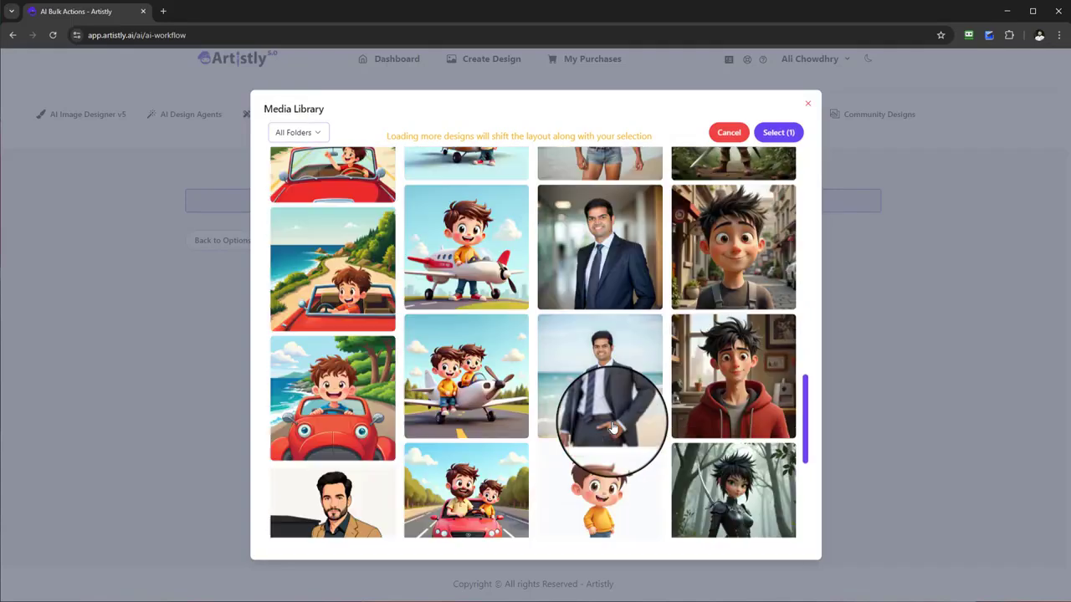
left_click(617, 297)
left_click(782, 132)
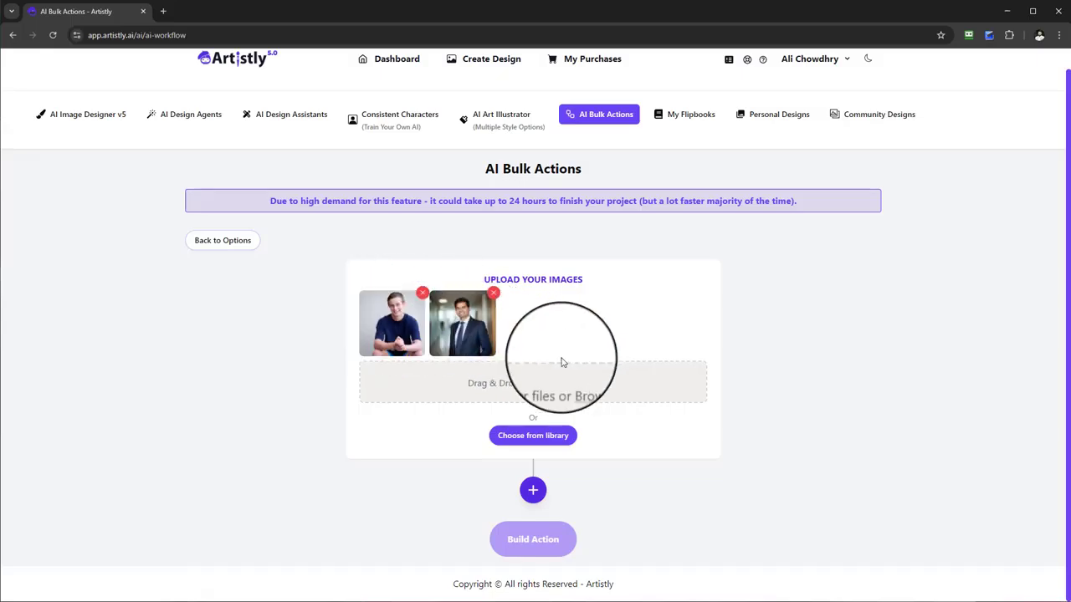
Step: Add a Face Swap step to the bulk action
left_click(533, 491)
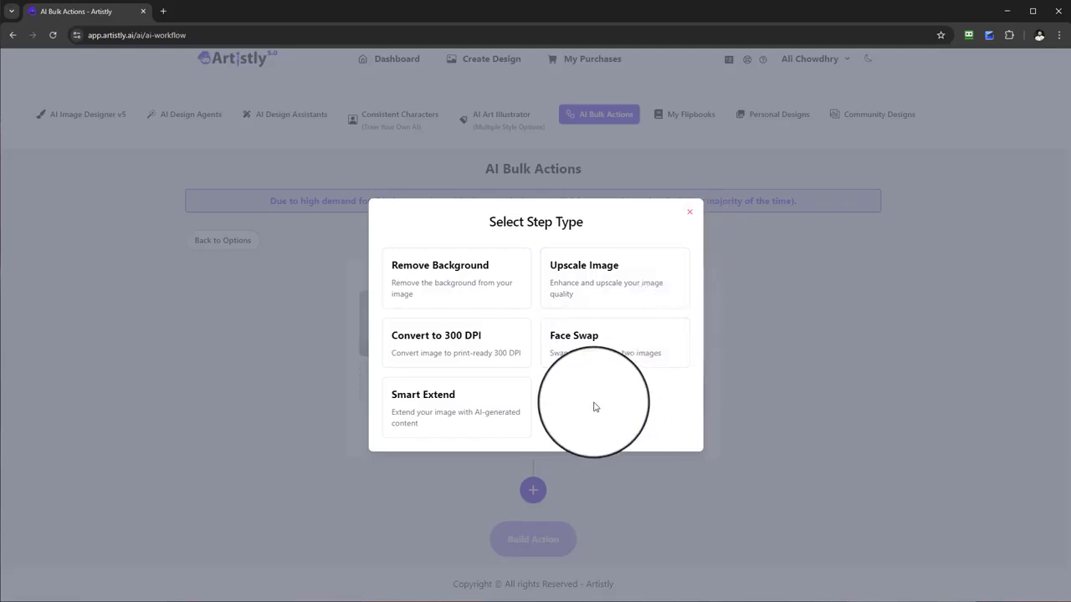
left_click(588, 344)
scroll(589, 360, "down", 1)
scroll(589, 360, "down", 3)
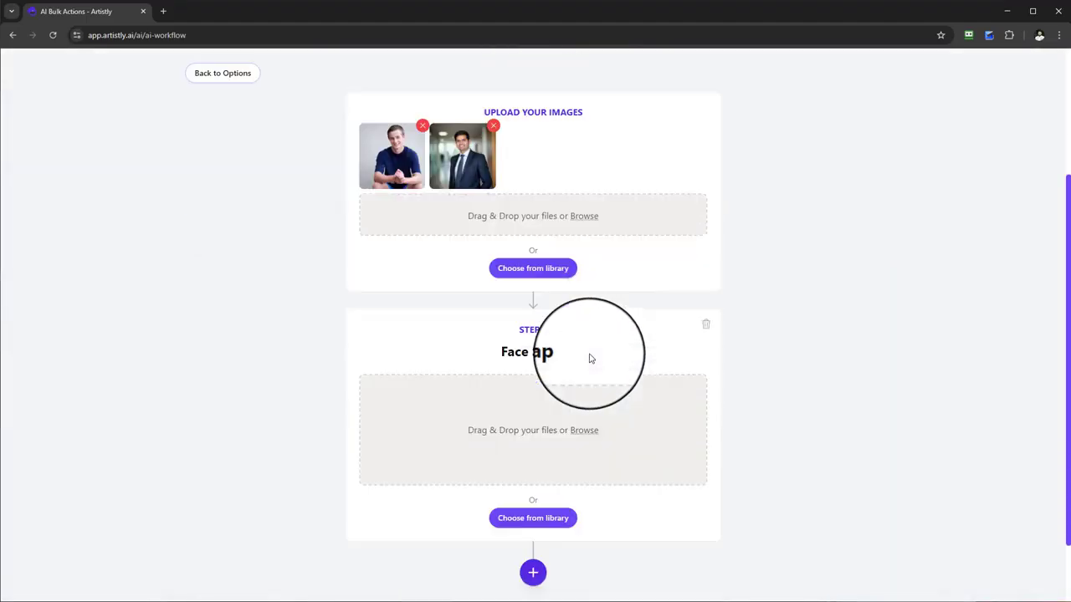
Step: Upload ME.jpg as the image for the Face Swap step
scroll(505, 320, "up", 3)
scroll(476, 298, "down", 1)
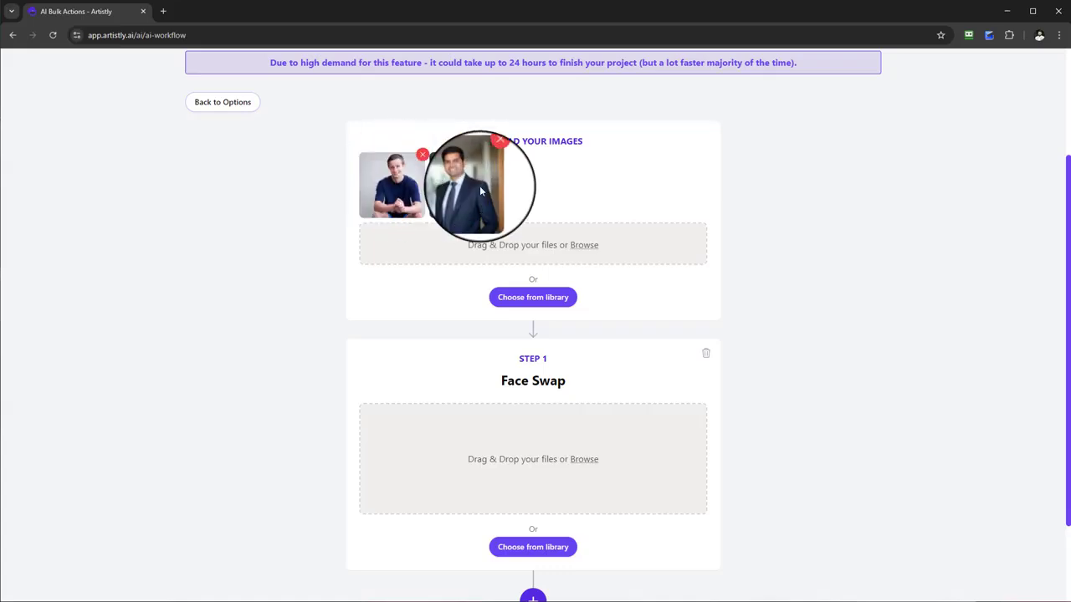
scroll(574, 355, "down", 1)
scroll(577, 365, "down", 1)
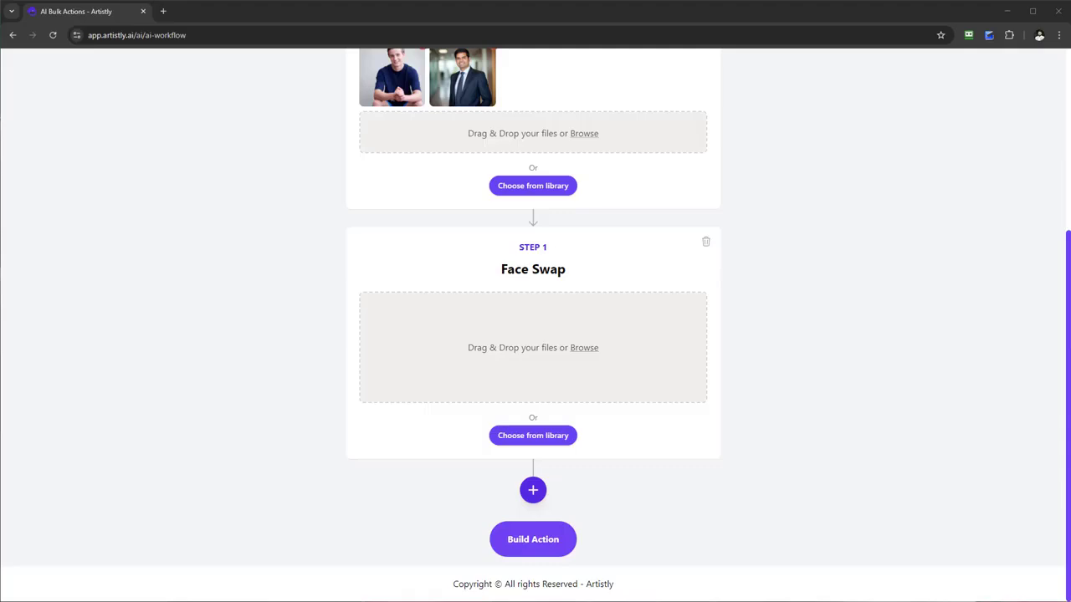
left_click_drag(0, 301, 471, 346)
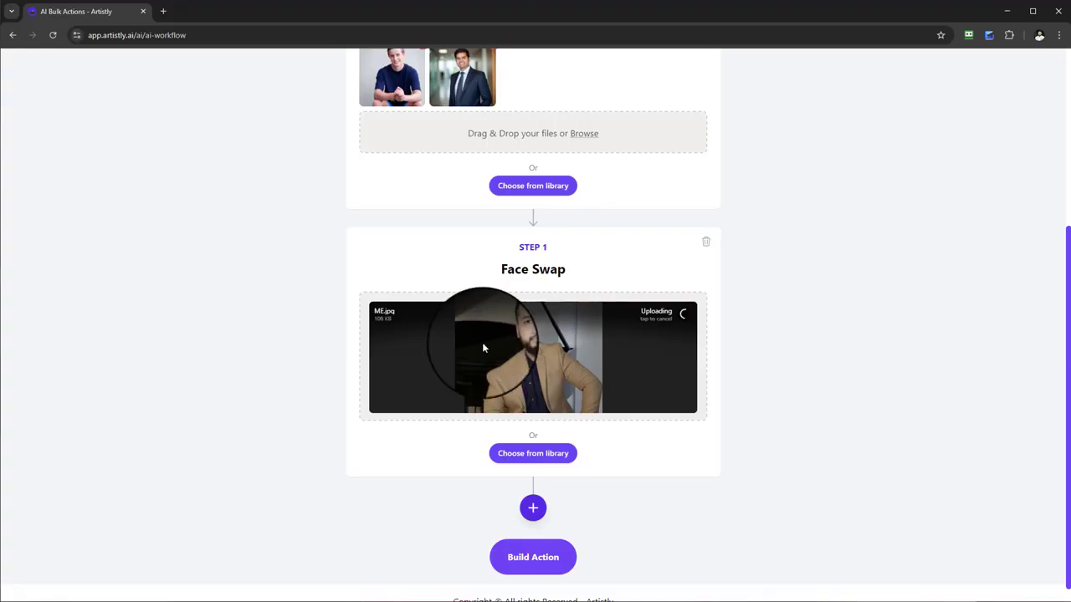
scroll(485, 342, "up", 2)
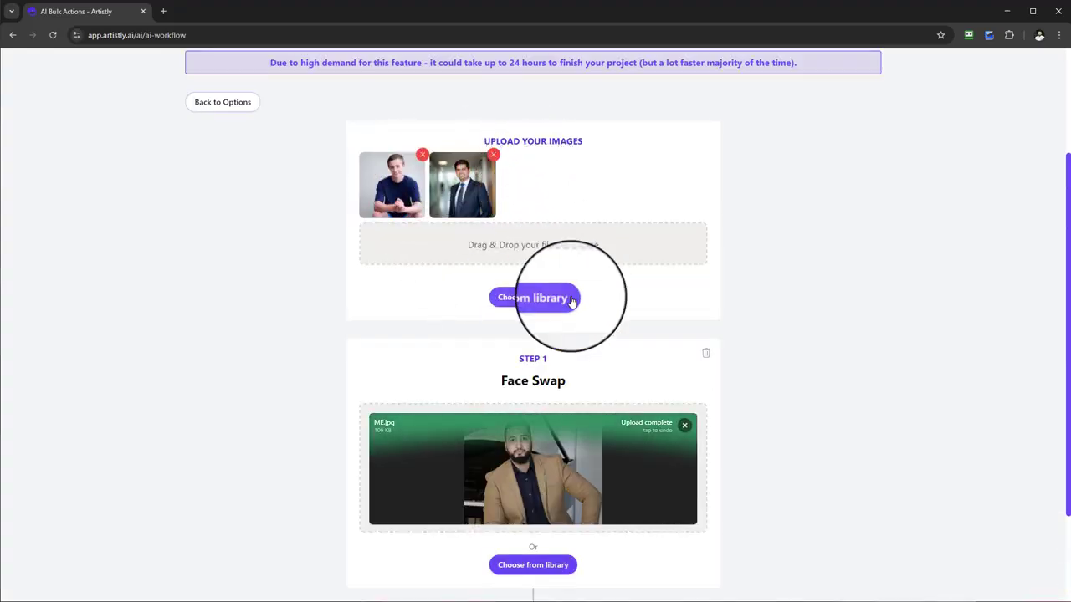
scroll(571, 303, "up", 1)
scroll(634, 243, "down", 3)
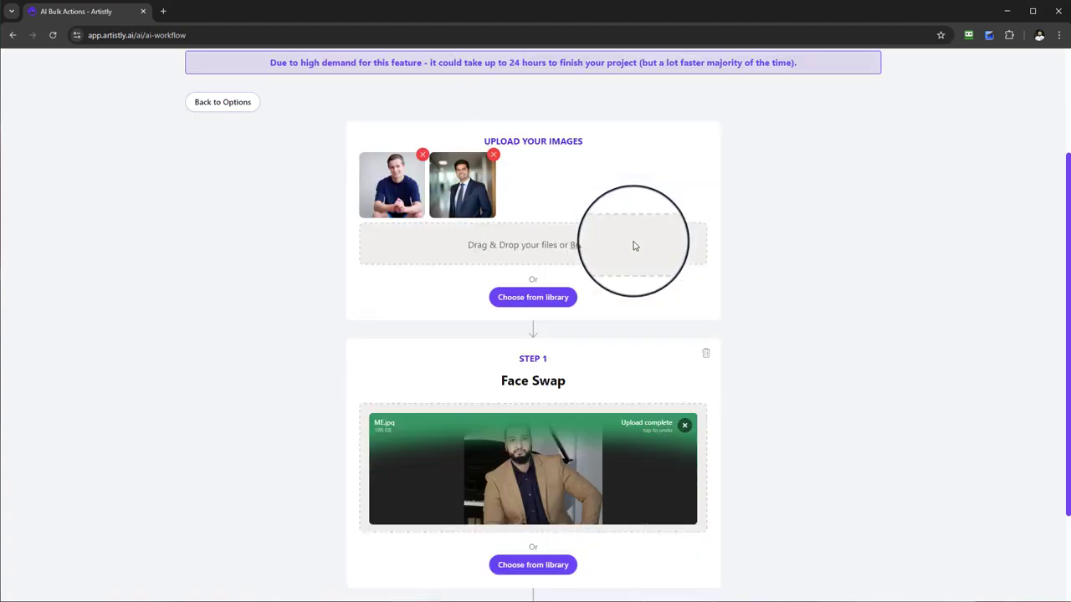
scroll(552, 331, "up", 1)
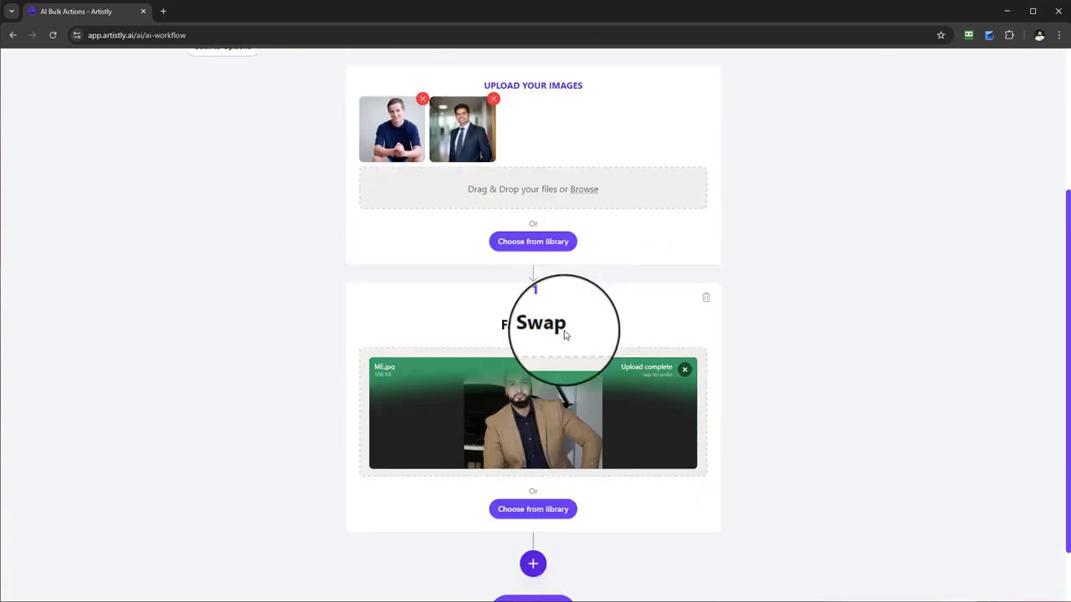
scroll(544, 309, "up", 1)
scroll(527, 217, "down", 2)
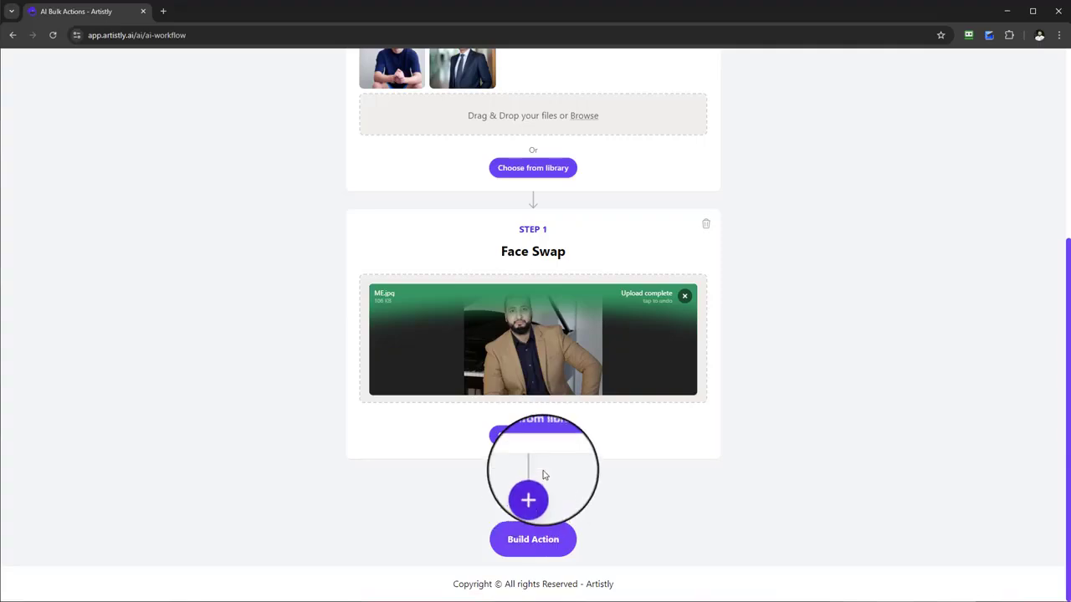
scroll(532, 398, "up", 2)
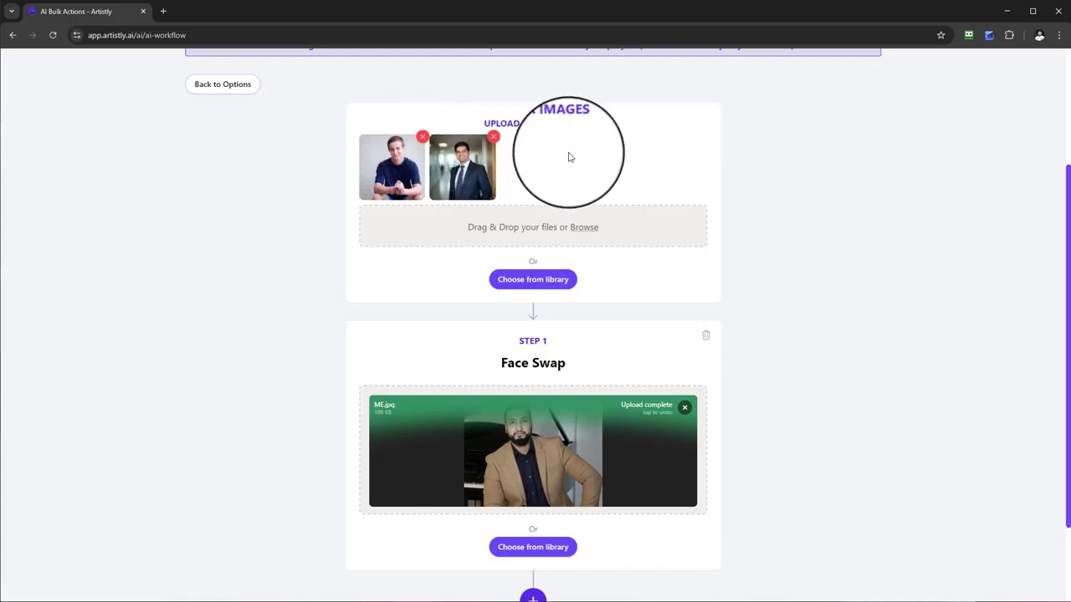
scroll(557, 305, "down", 2)
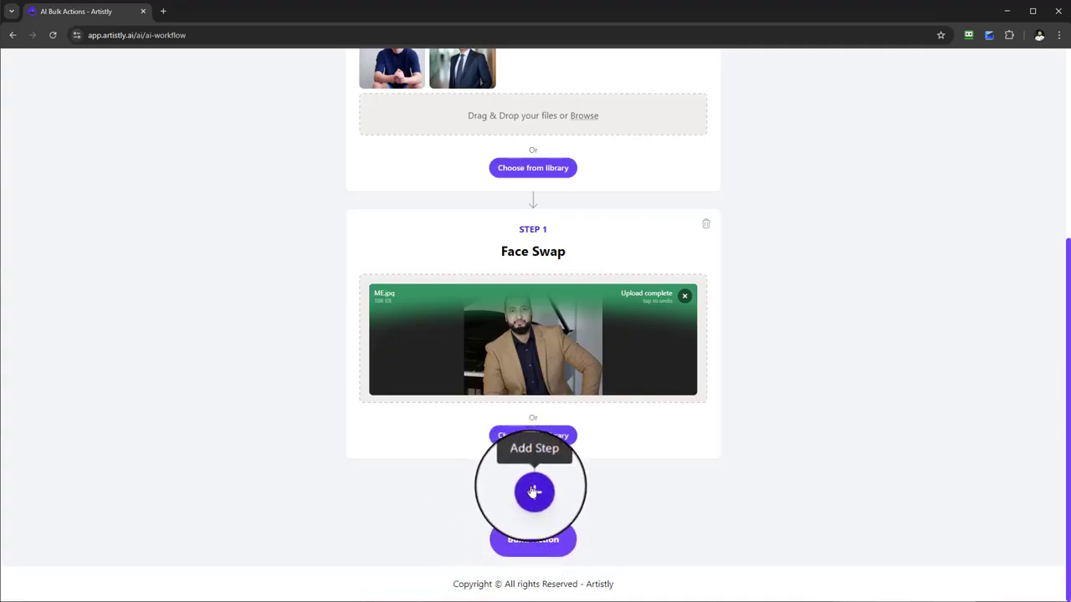
left_click(533, 492)
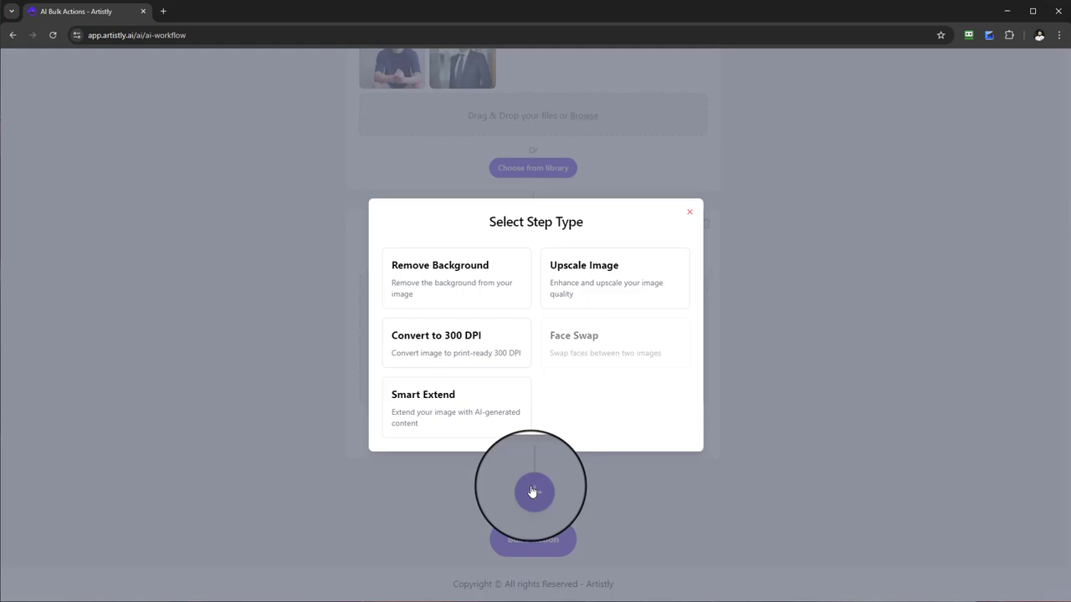
left_click(482, 411)
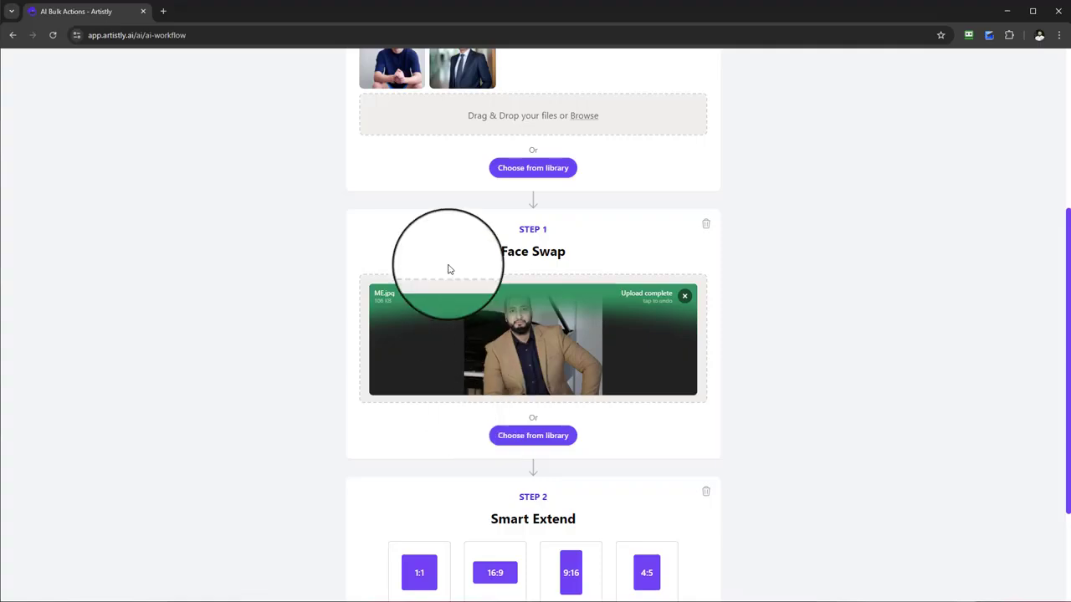
scroll(798, 454, "down", 2)
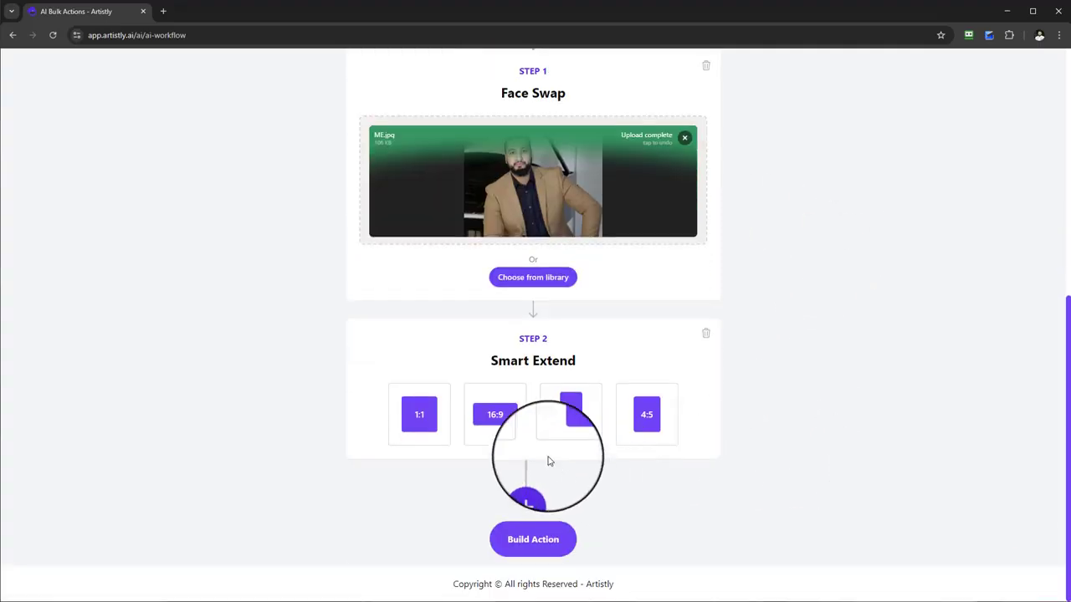
left_click(494, 418)
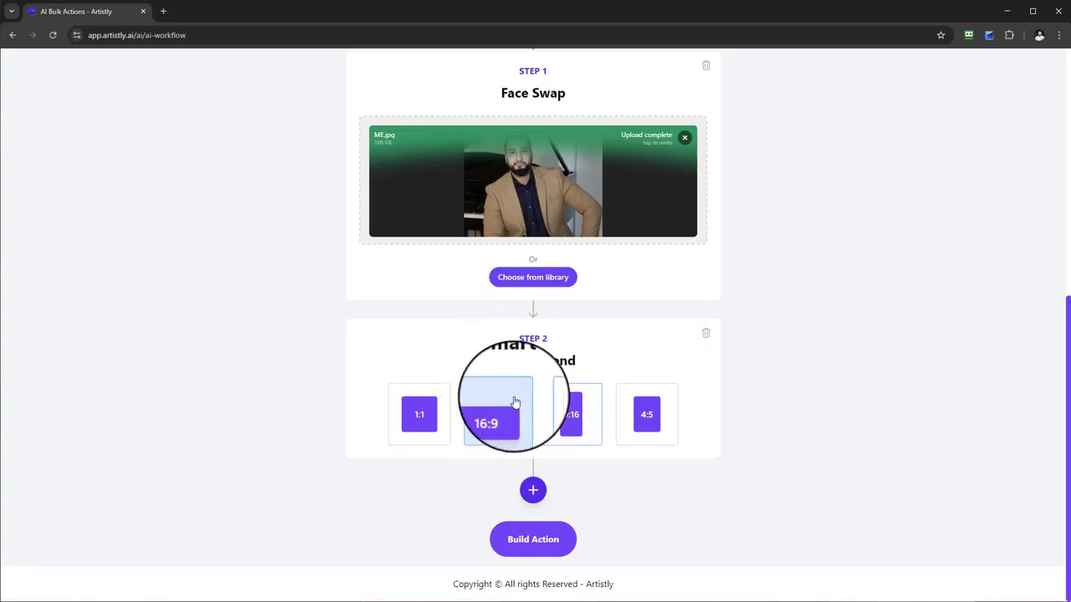
scroll(514, 407, "up", 1)
scroll(568, 419, "down", 1)
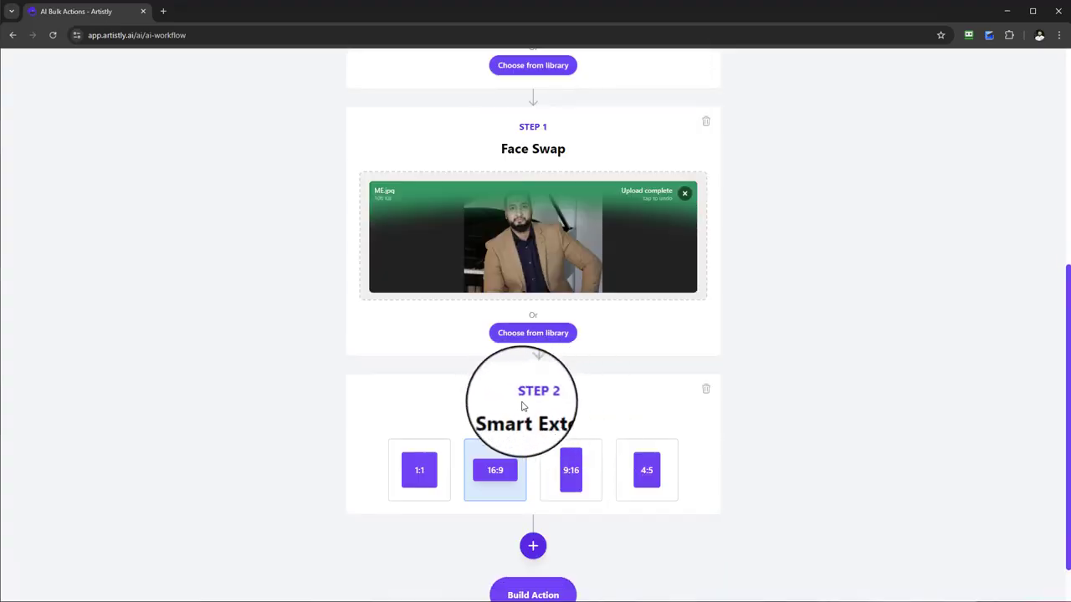
scroll(563, 400, "up", 2)
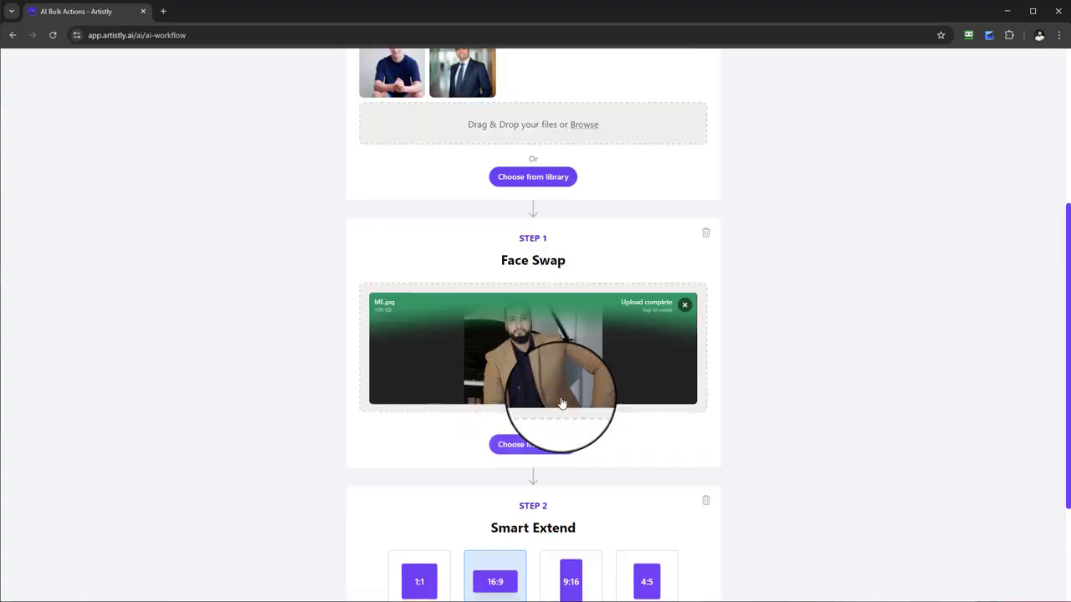
scroll(557, 404, "down", 1)
scroll(557, 404, "down", 2)
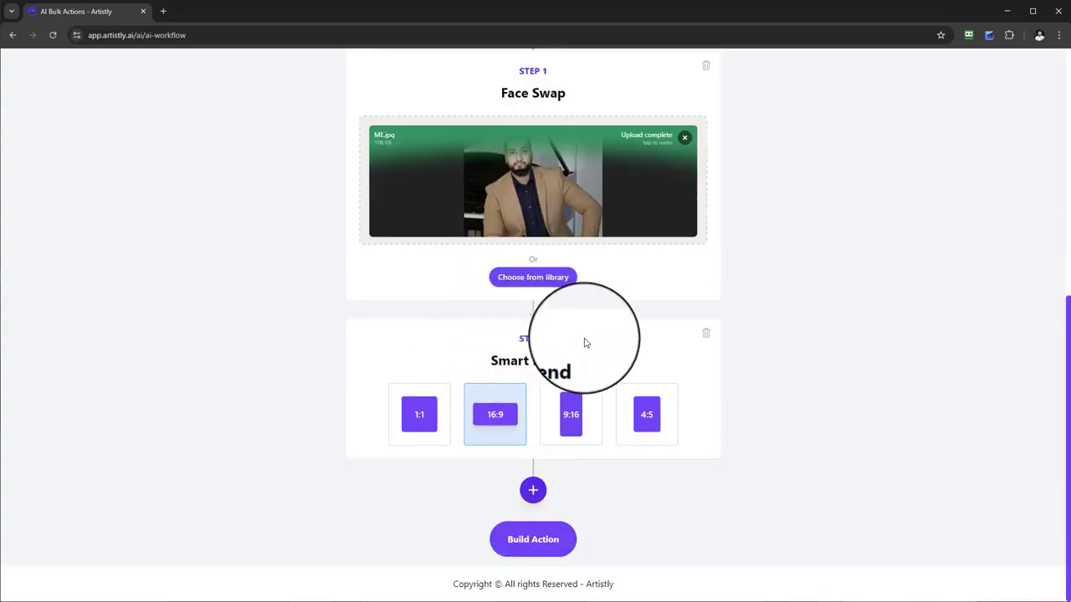
left_click(706, 335)
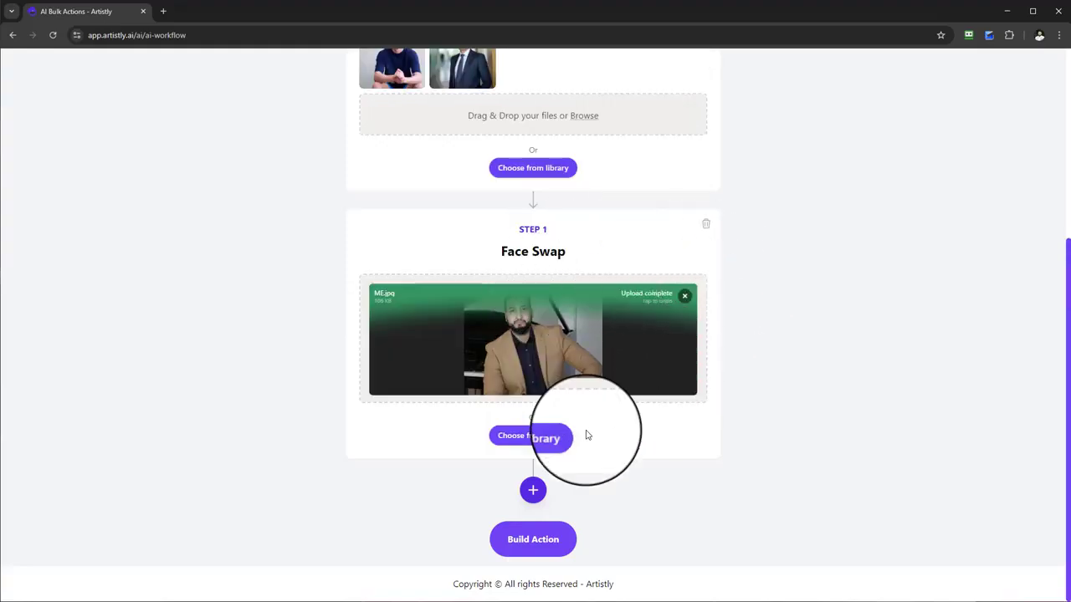
Step: Add a Smart Extend step with the 16:9 ratio after the Face Swap step
left_click(533, 490)
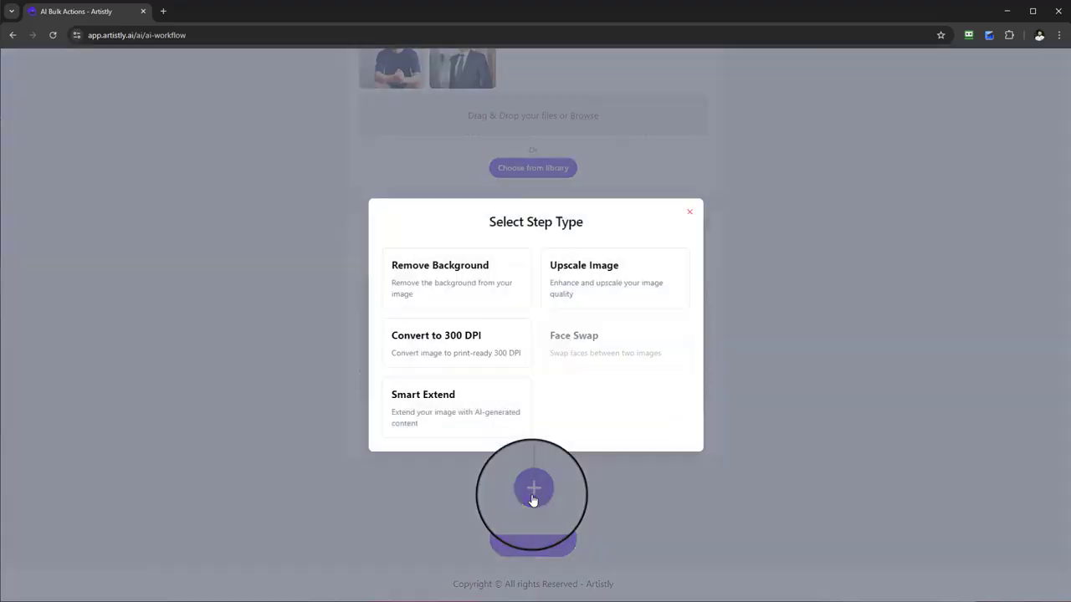
left_click(449, 409)
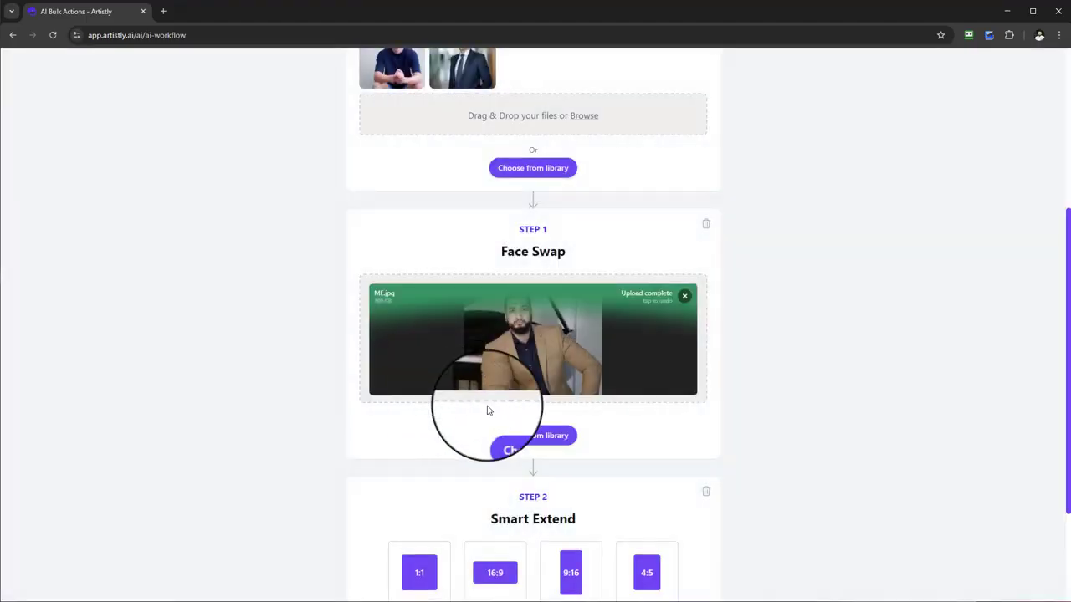
scroll(502, 419, "down", 2)
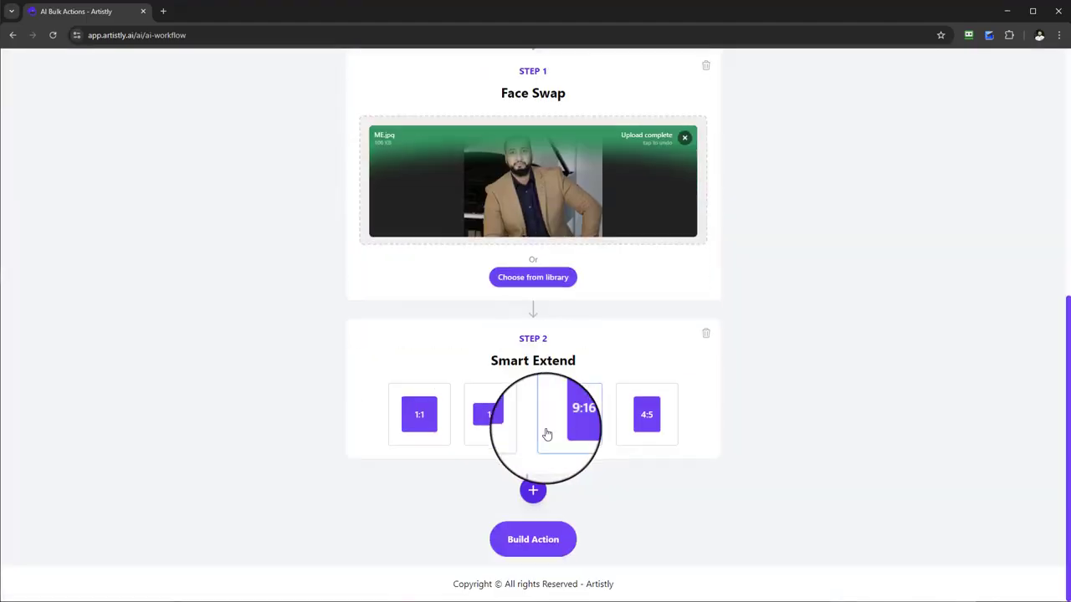
left_click(497, 425)
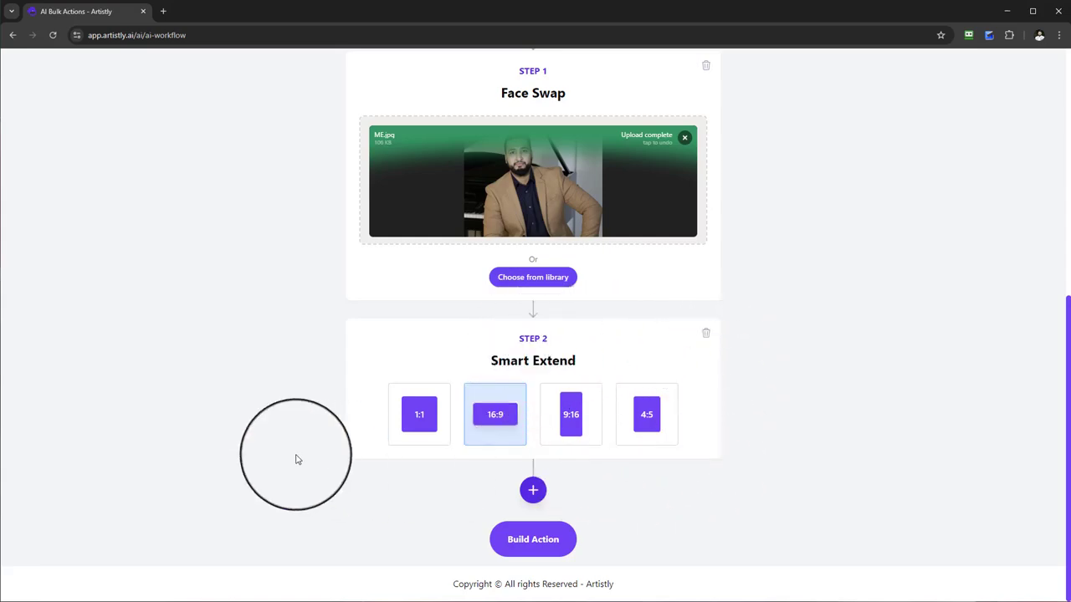
scroll(494, 446, "up", 5)
scroll(654, 448, "down", 4)
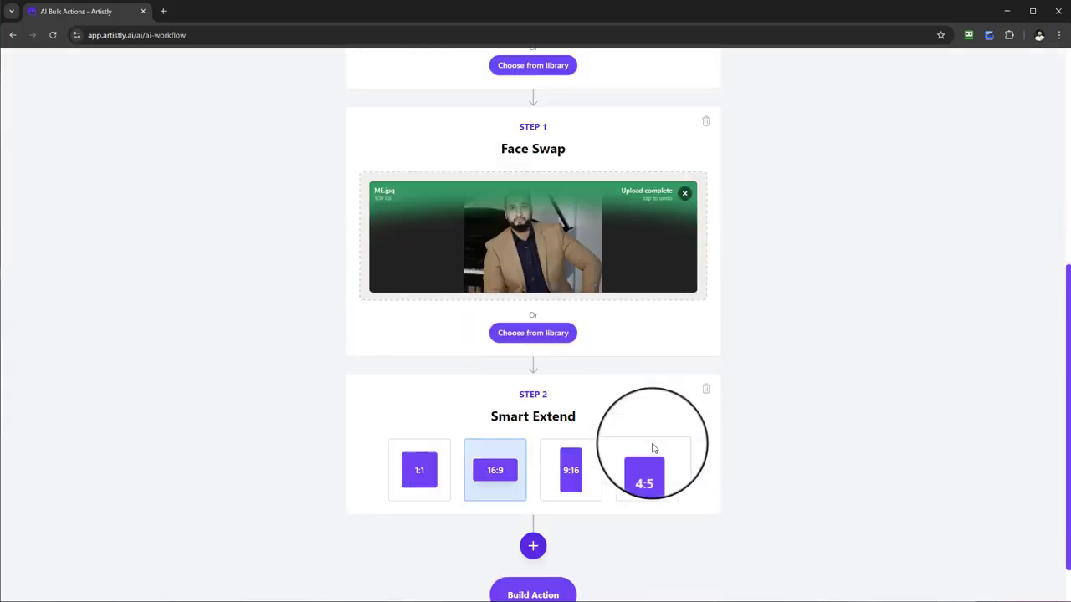
Step: Add a Convert to 300 DPI step after the Smart Extend step
scroll(653, 448, "down", 1)
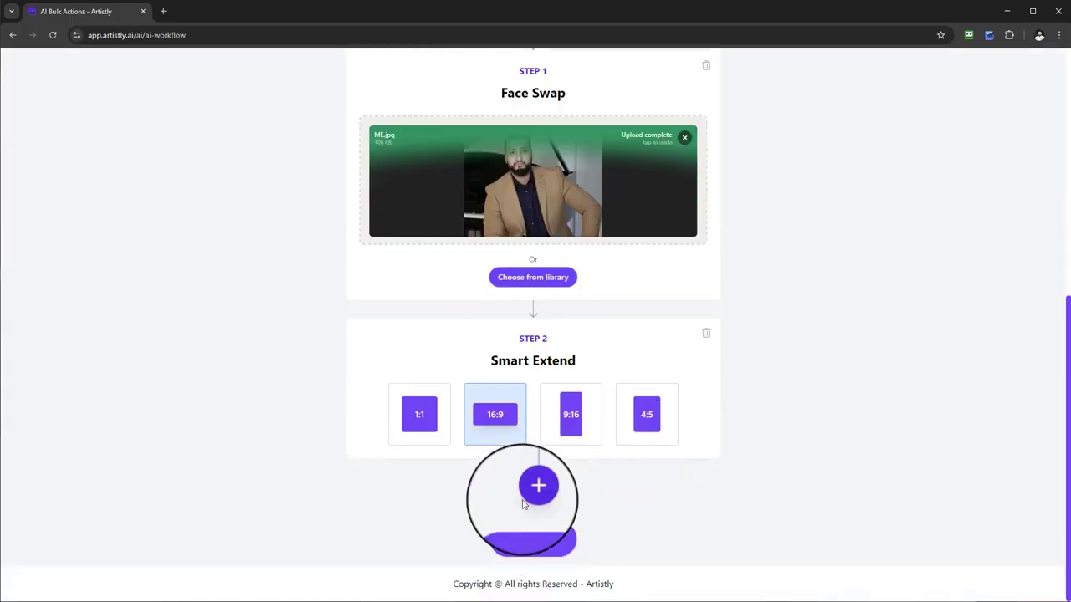
left_click(533, 492)
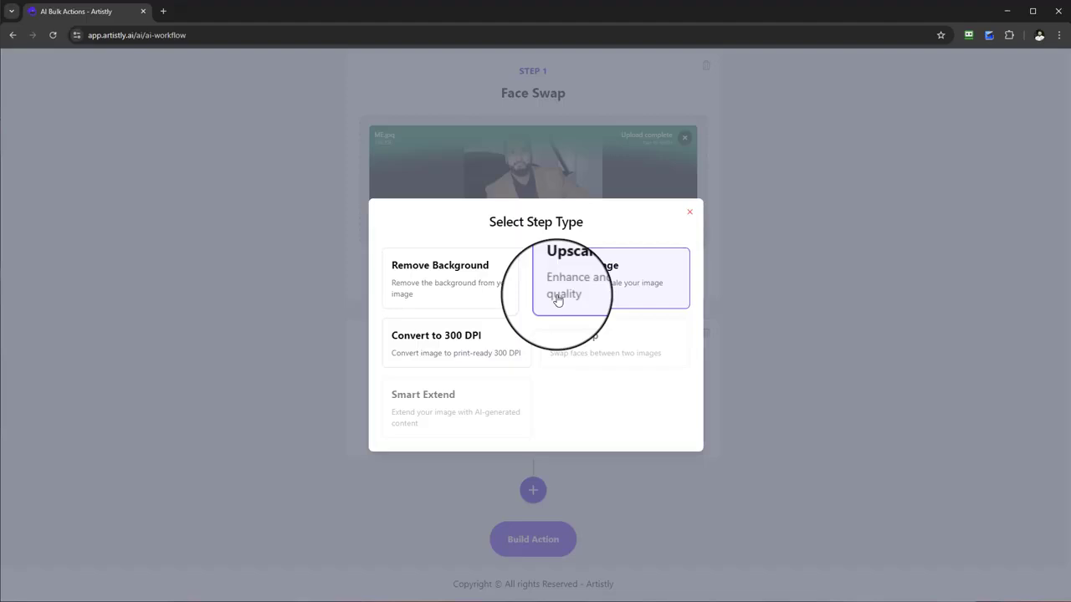
left_click(456, 359)
scroll(543, 397, "down", 2)
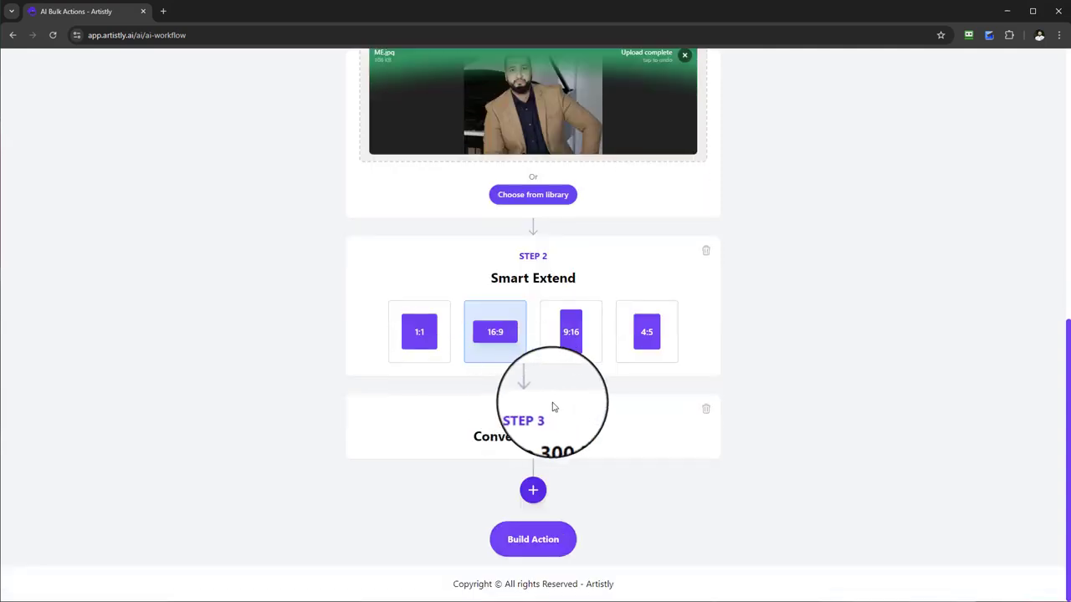
left_click(532, 490)
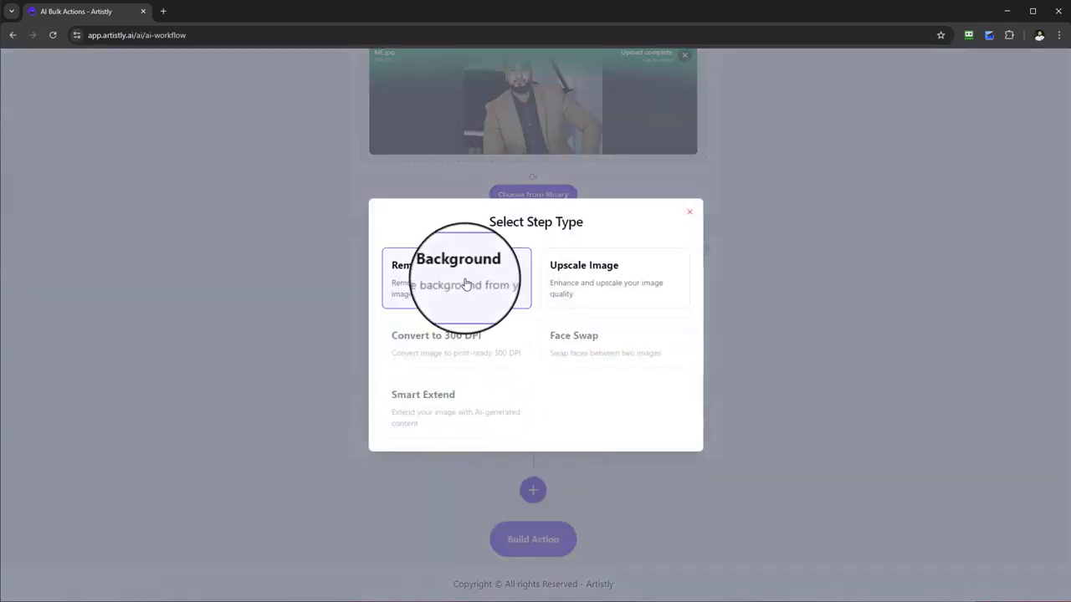
left_click(689, 216)
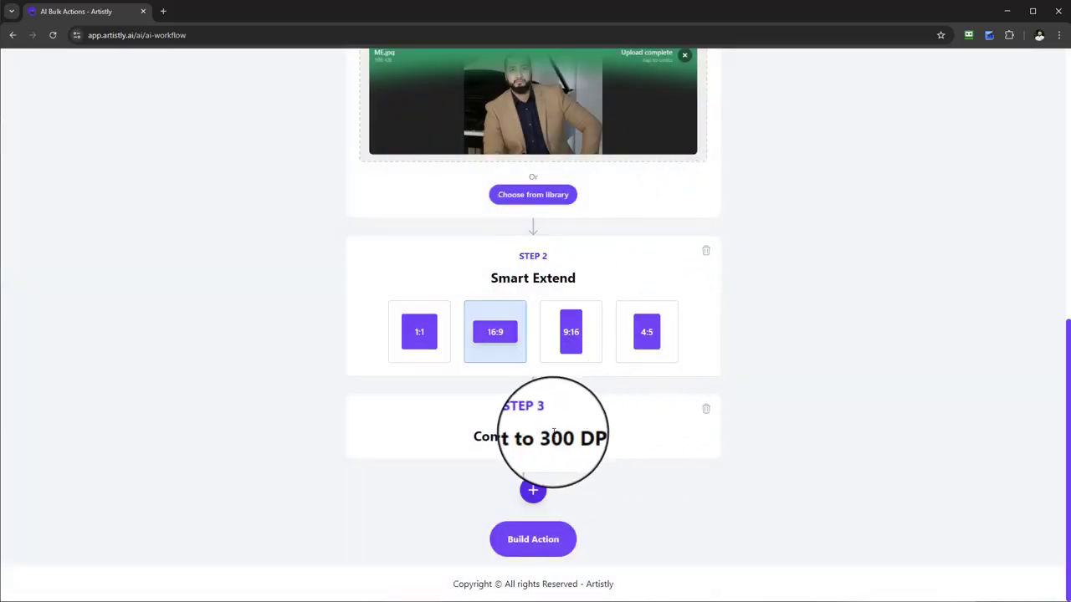
Step: Build the bulk action with the title "Test Bulk Action faceswap x2"
left_click(549, 548)
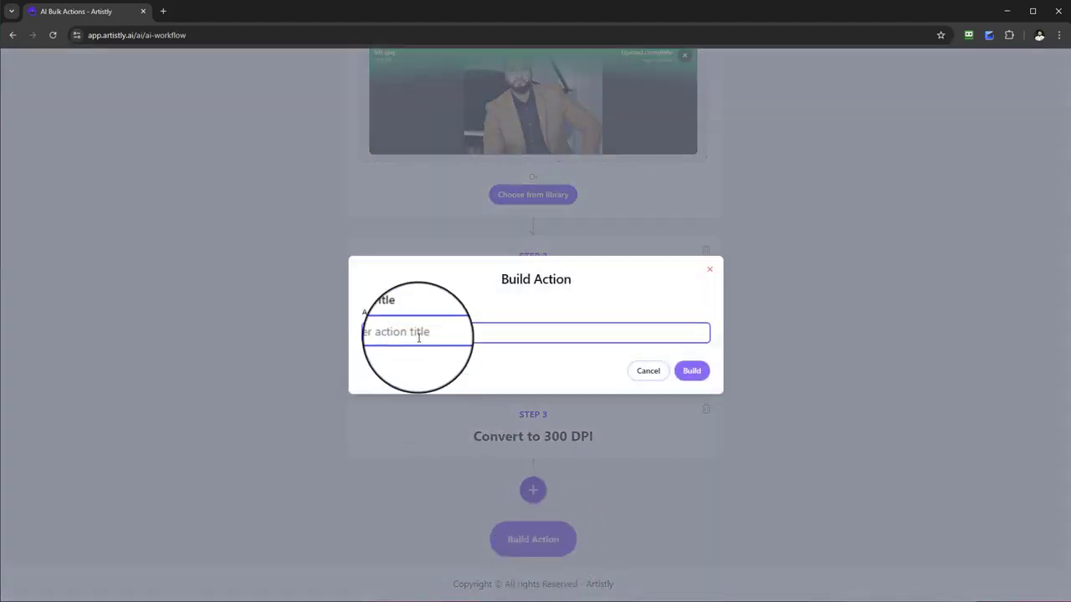
key("Caps_Lock")
left_click(418, 338)
key("Caps_Lock")
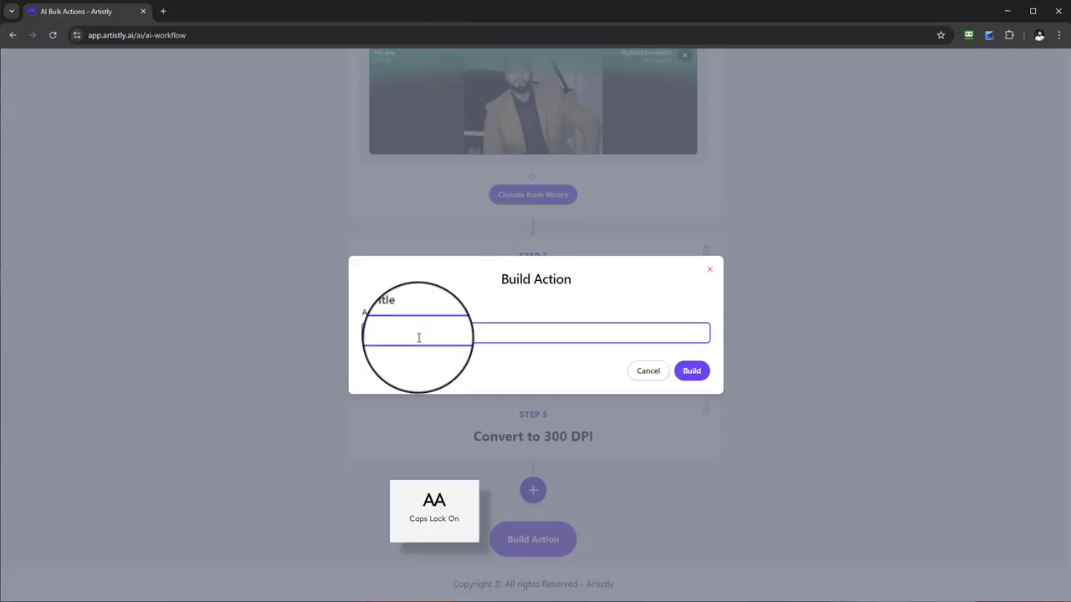
key("Caps_Lock")
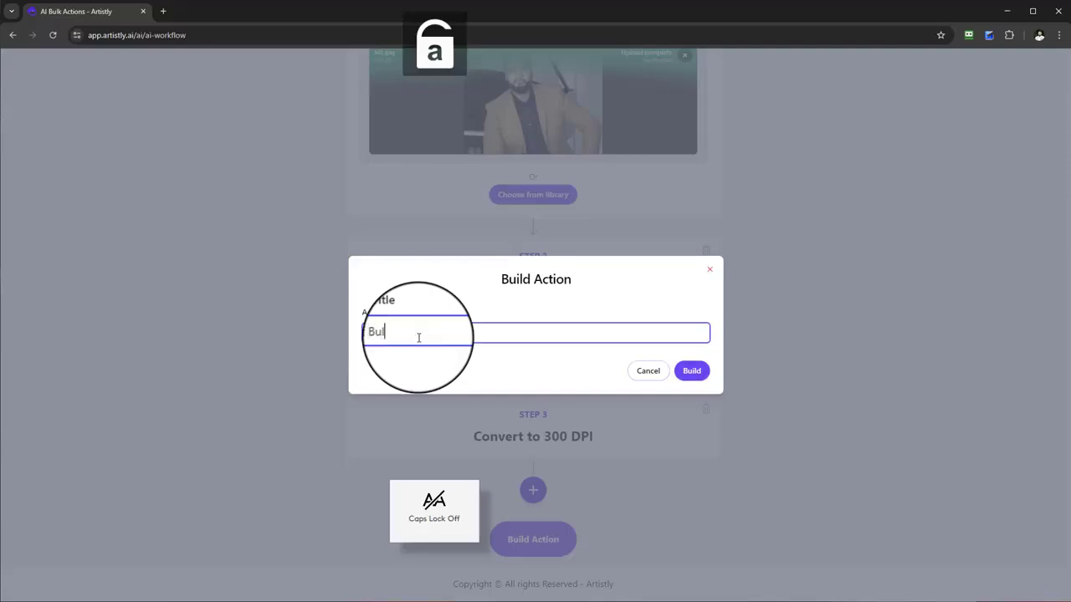
type("Bulk Action fac")
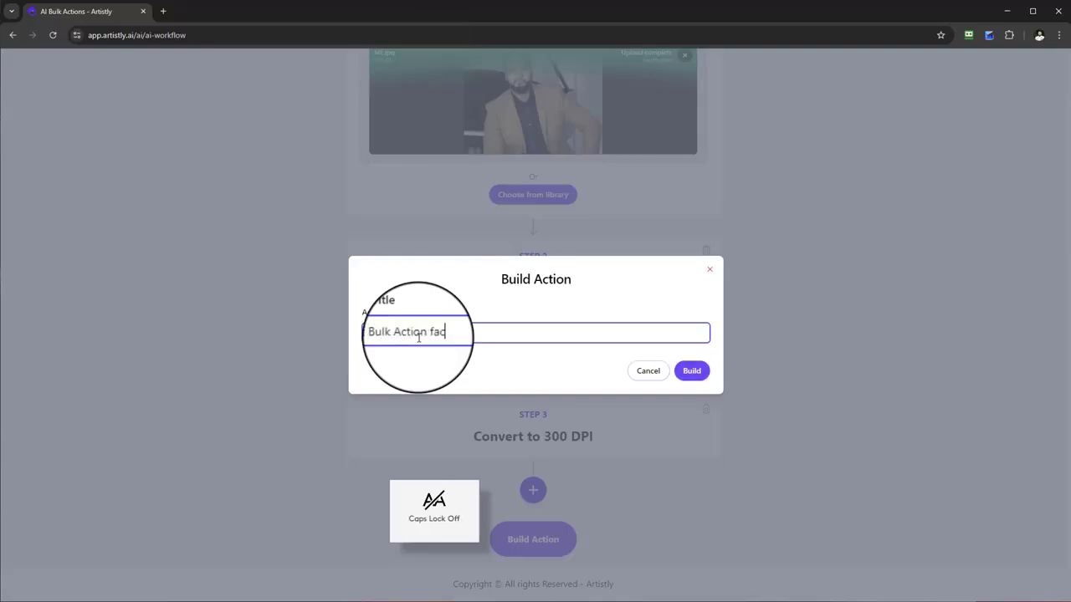
type("eswa")
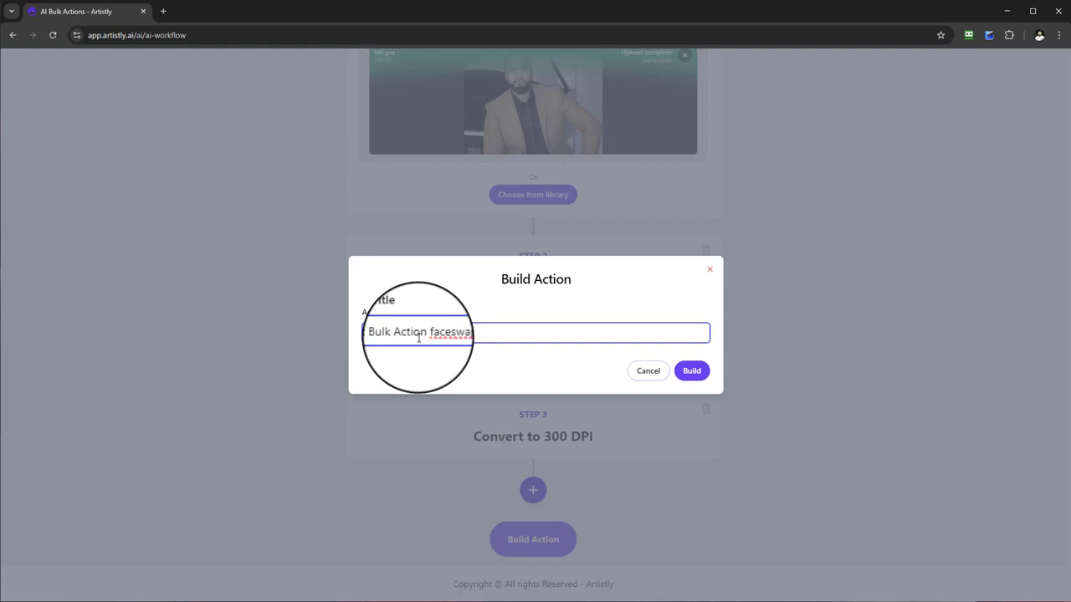
type("p x2")
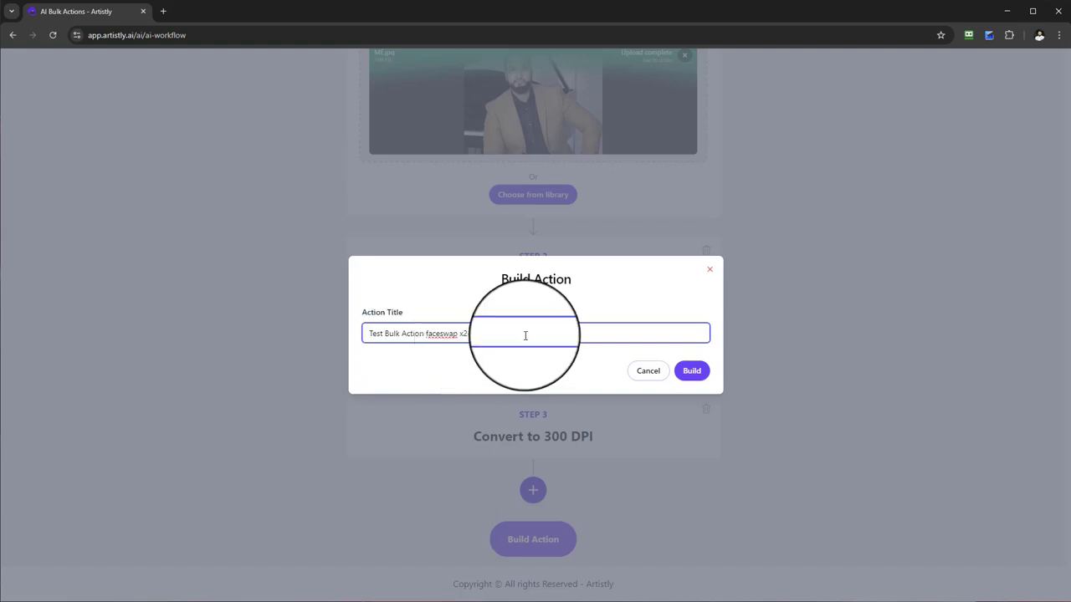
left_click(689, 369)
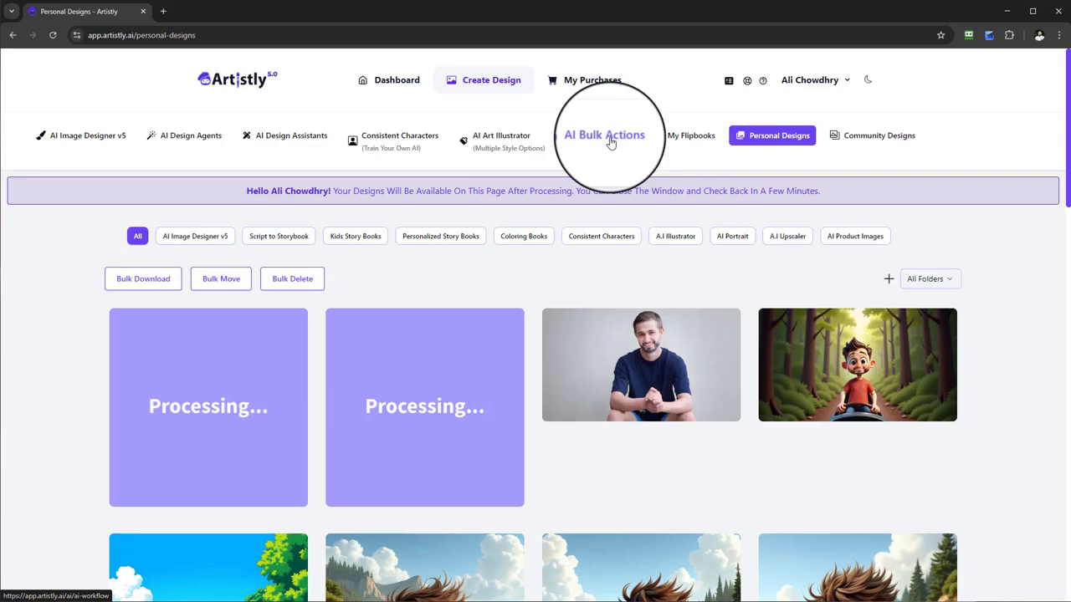
mouse_move(509, 364)
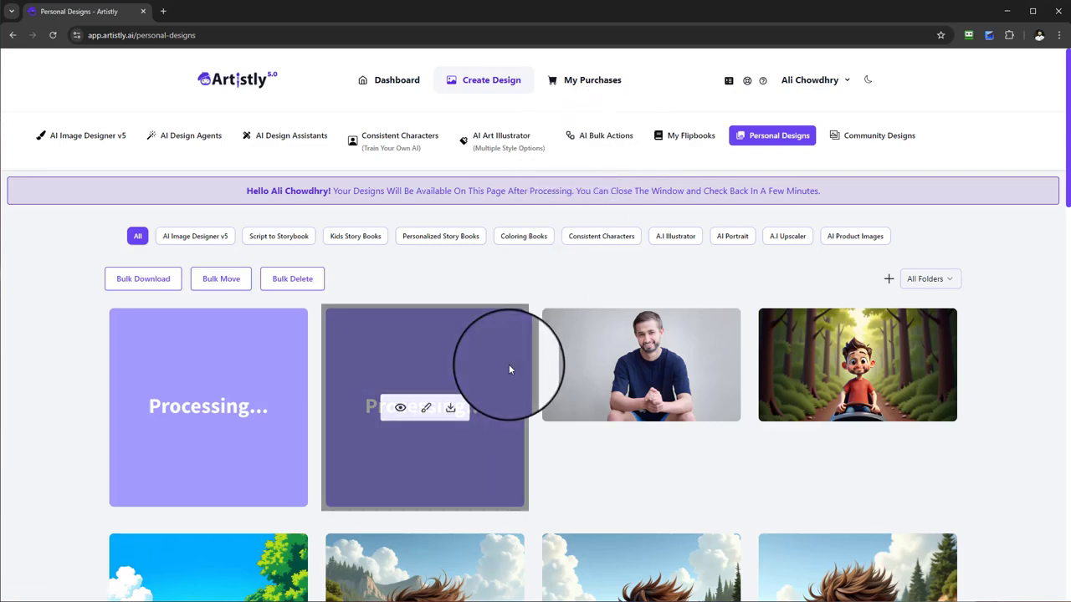
scroll(509, 364, "down", 1)
scroll(487, 386, "up", 1)
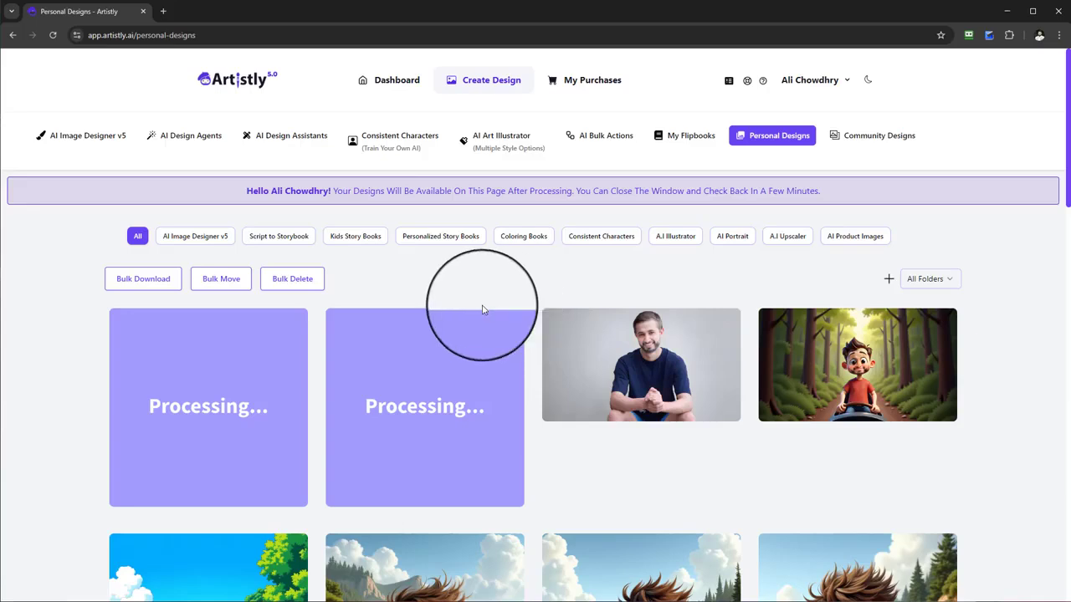
mouse_move(408, 336)
scroll(413, 312, "down", 1)
scroll(432, 322, "up", 1)
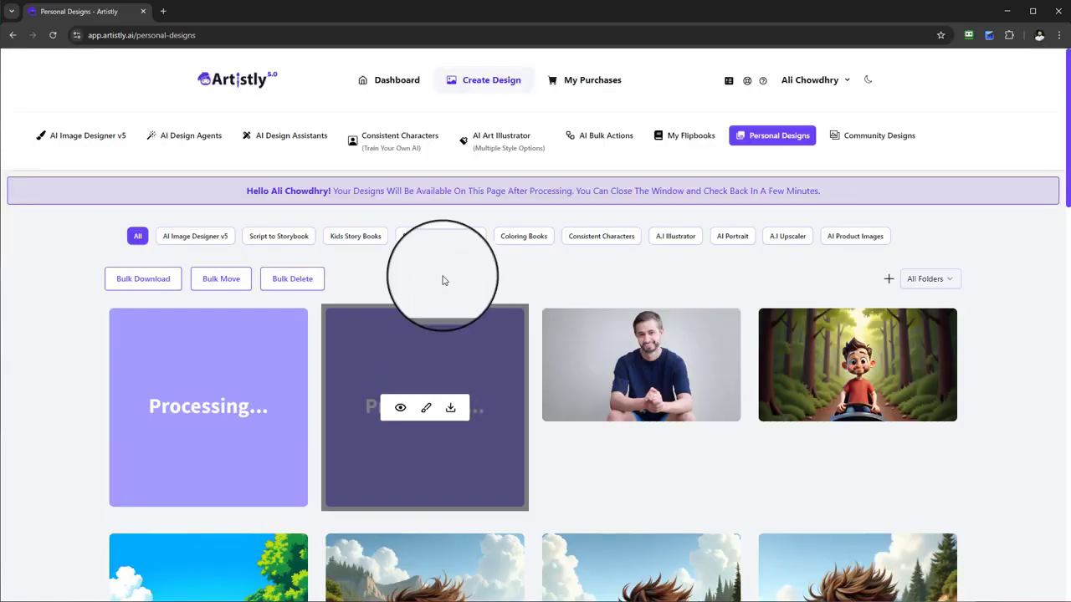
Step: Create a new AI Bulk Action and add a Remove Background step to it
left_click(615, 136)
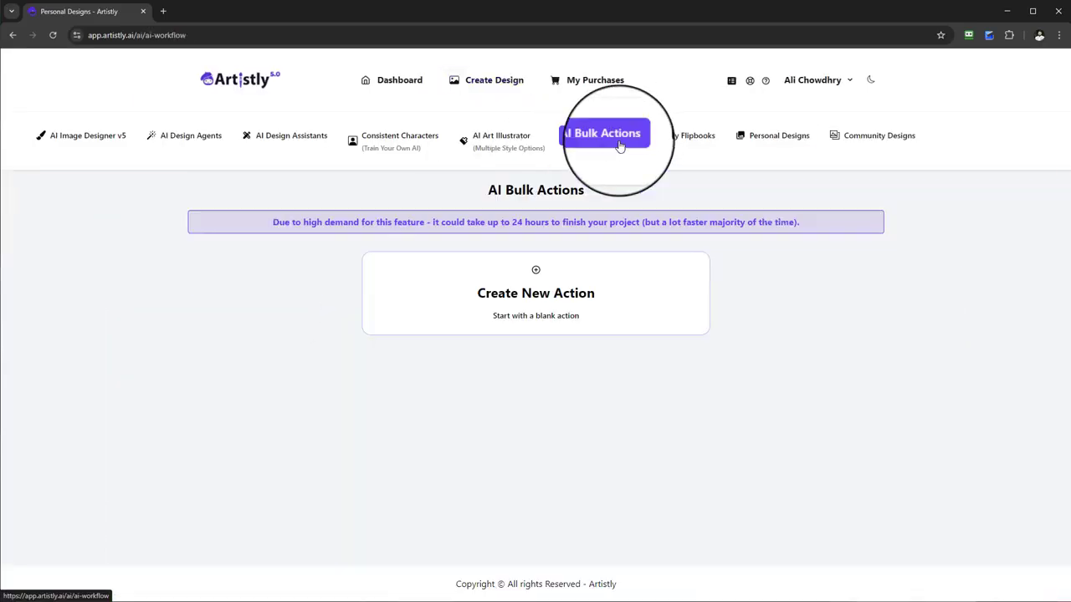
left_click(536, 293)
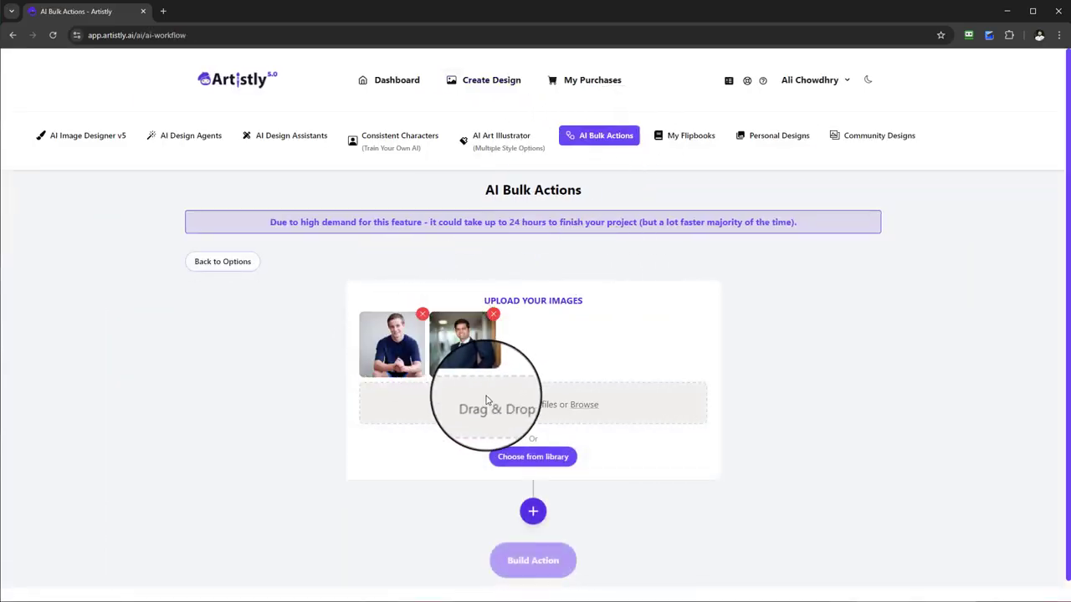
scroll(418, 339, "down", 1)
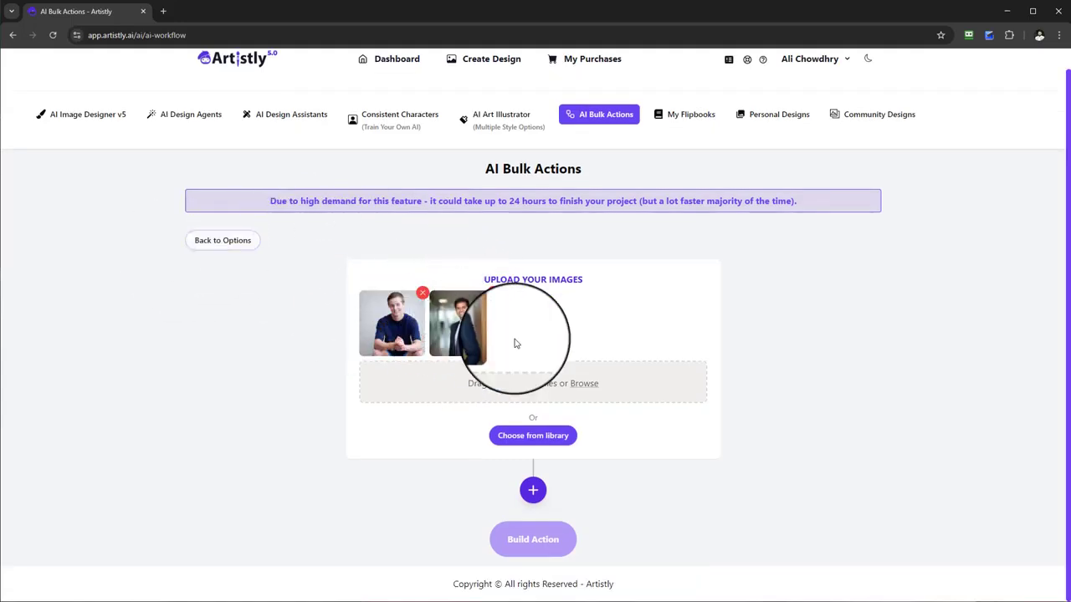
left_click(533, 492)
left_click(459, 280)
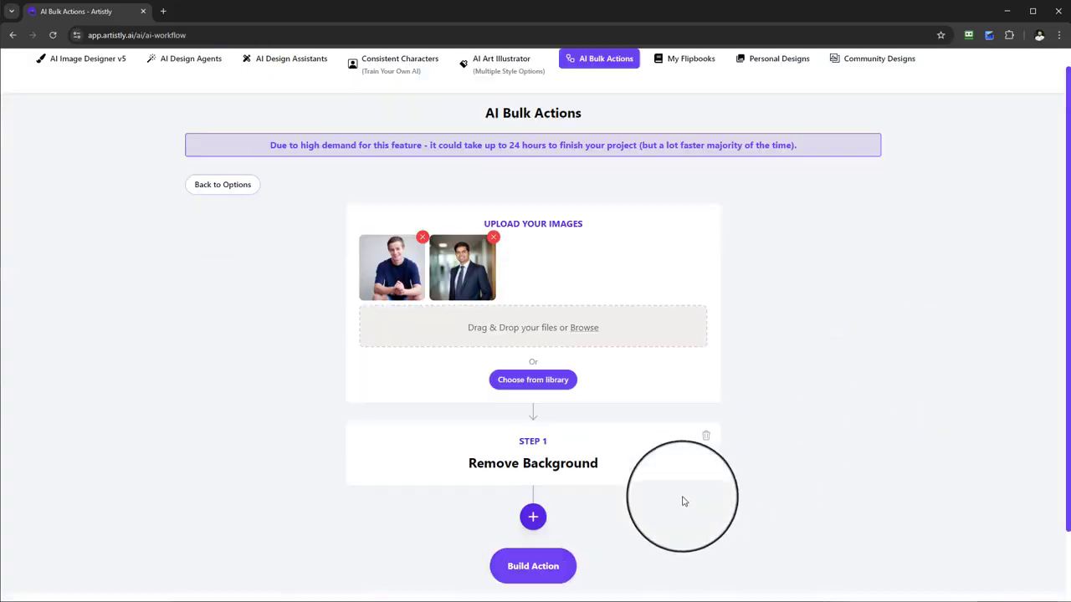
Step: Add a Smart Extend step with the 16:9 ratio after the Remove Background step
scroll(636, 504, "down", 1)
left_click(533, 489)
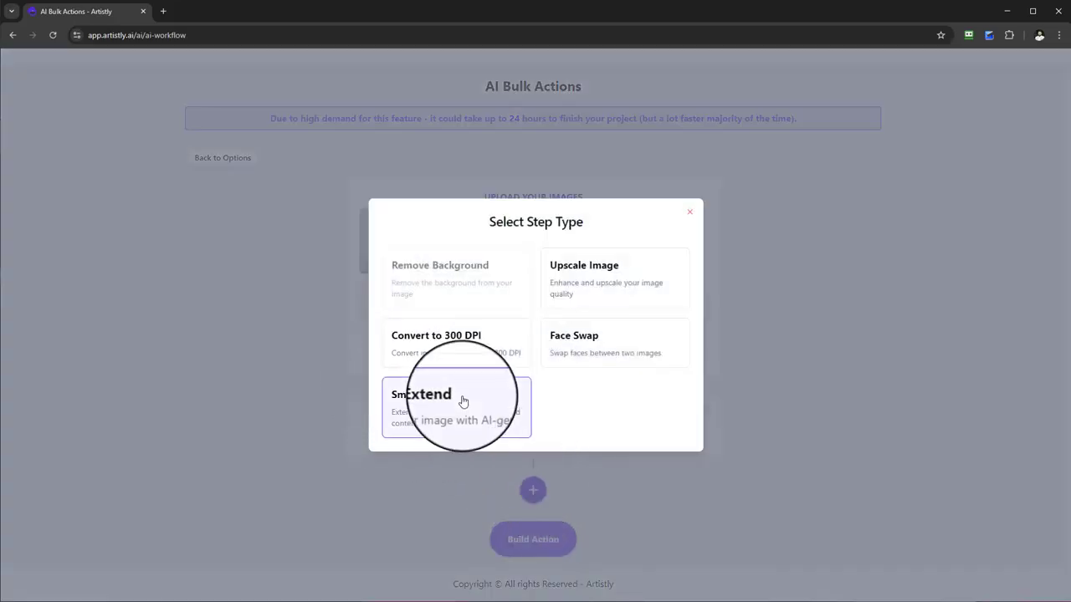
left_click(494, 426)
scroll(493, 431, "down", 3)
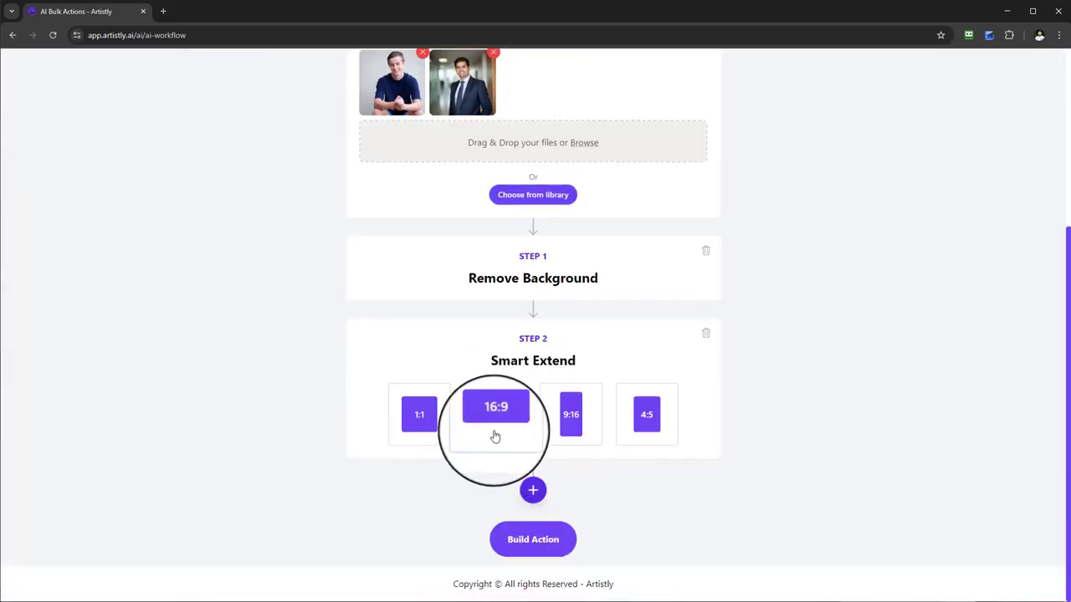
left_click(494, 422)
Step: Add a Face Swap step after Smart Extend and return to the bulk action options without building the action
left_click(528, 487)
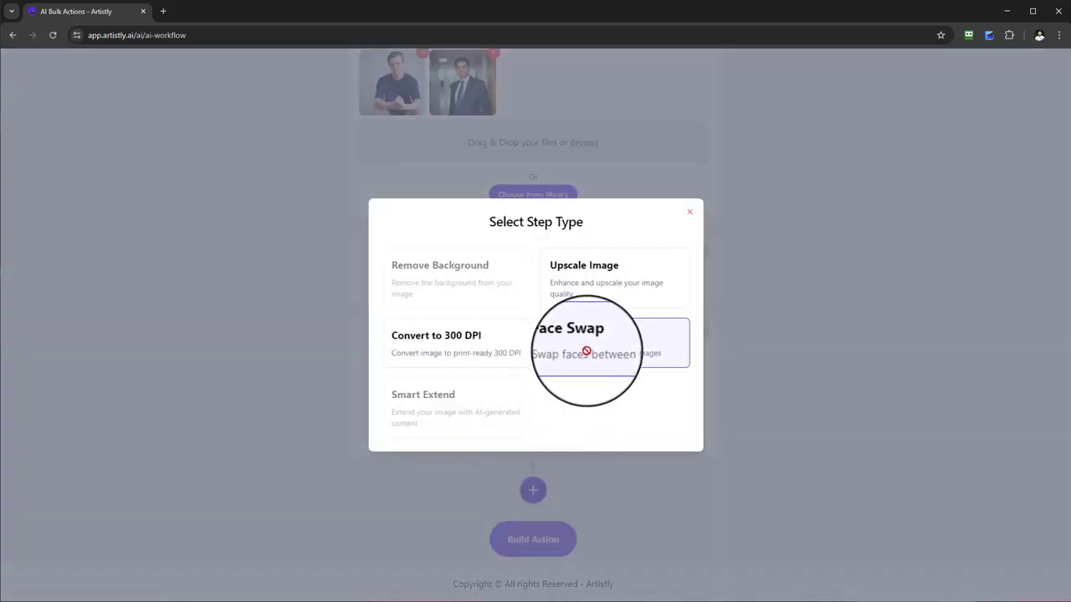
left_click(586, 351)
scroll(626, 485, "down", 3)
left_click(555, 437)
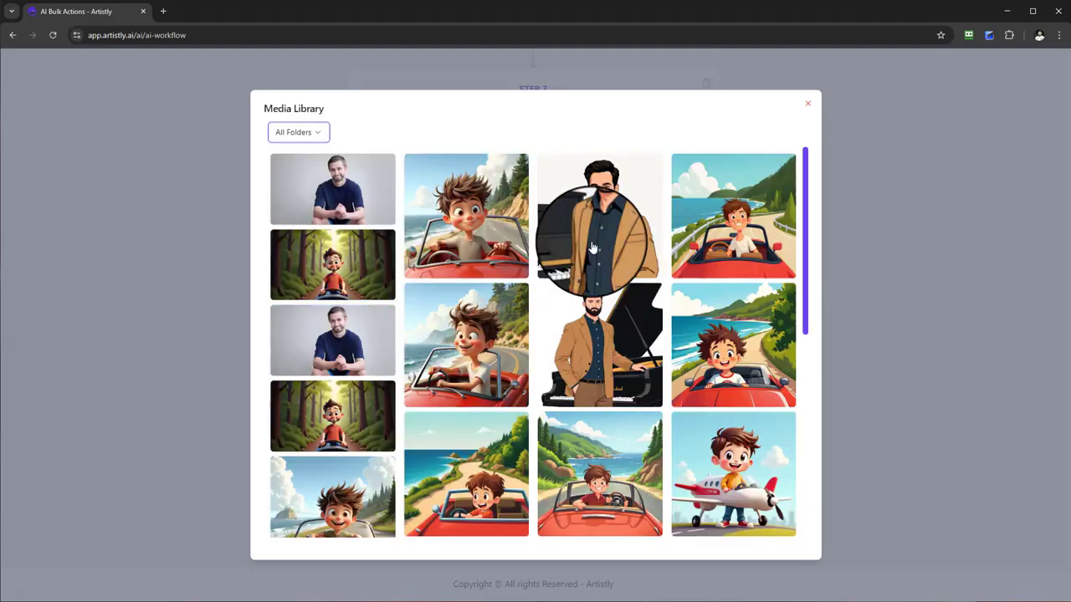
left_click(808, 106)
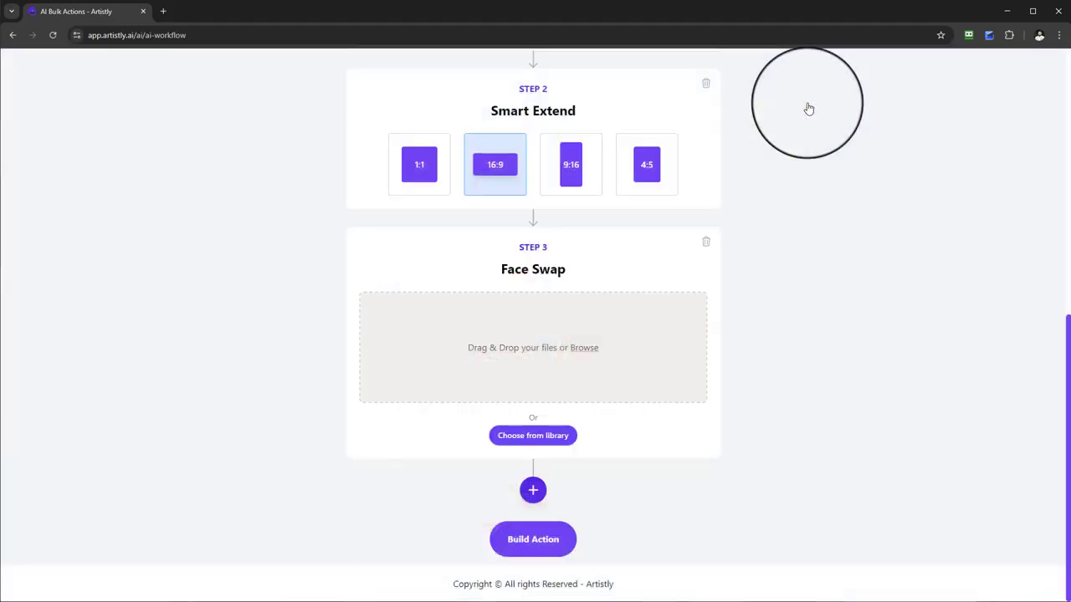
scroll(590, 480, "up", 2)
scroll(590, 479, "up", 4)
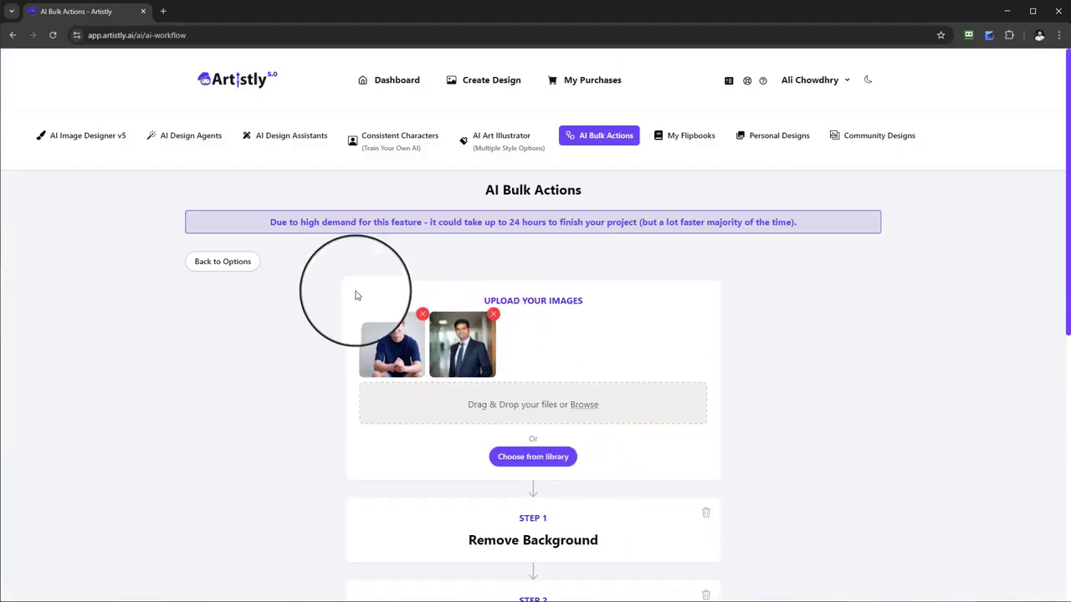
left_click(239, 269)
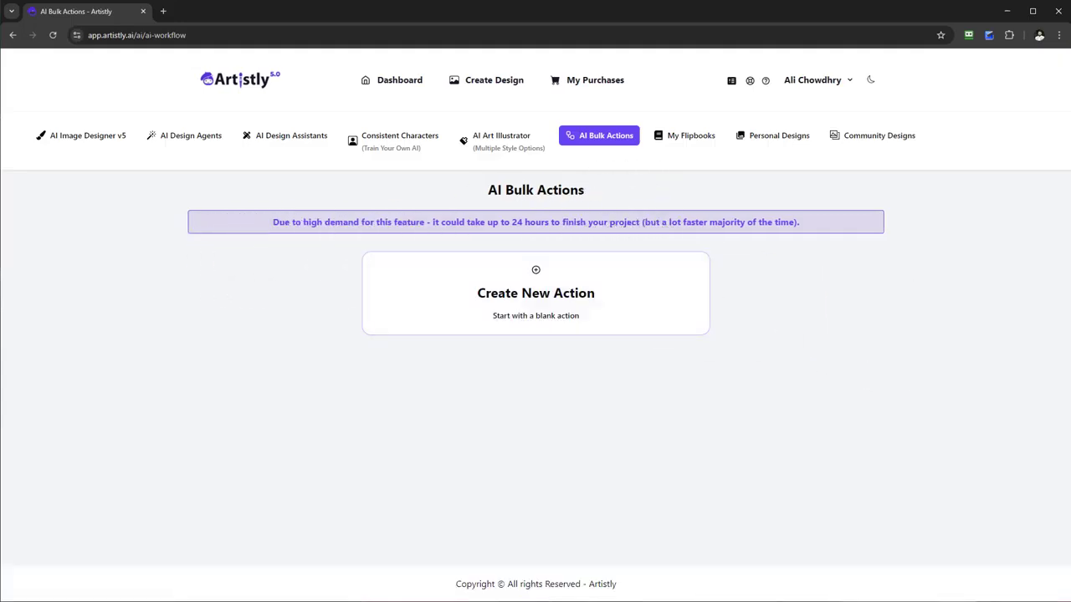
Step: Open Personal Designs and examine the processed photos of the suited man and the man in the blue T-shirt
left_click(779, 136)
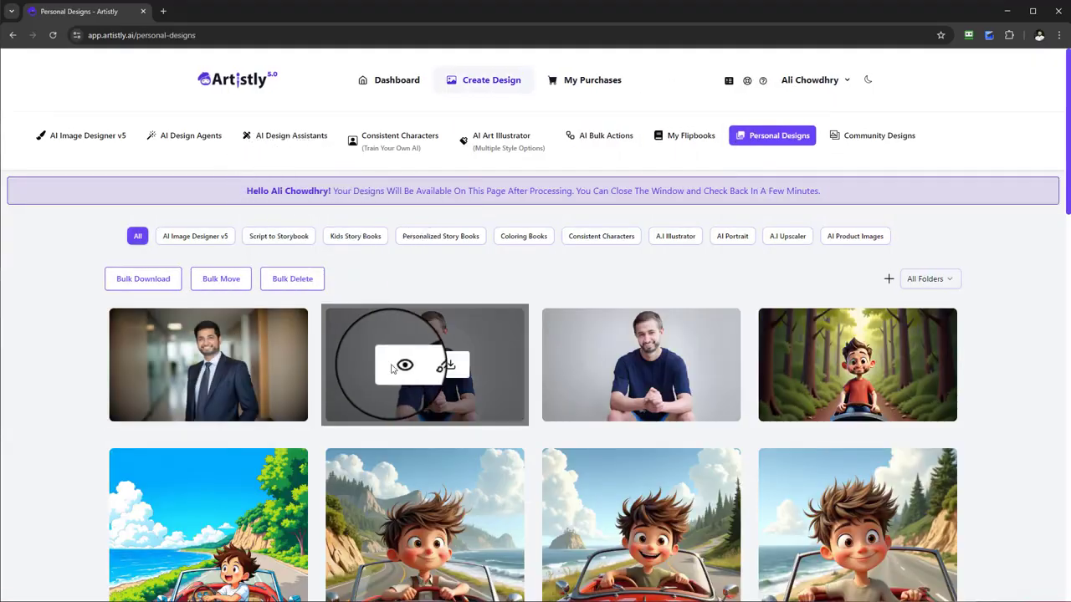
left_click(393, 367)
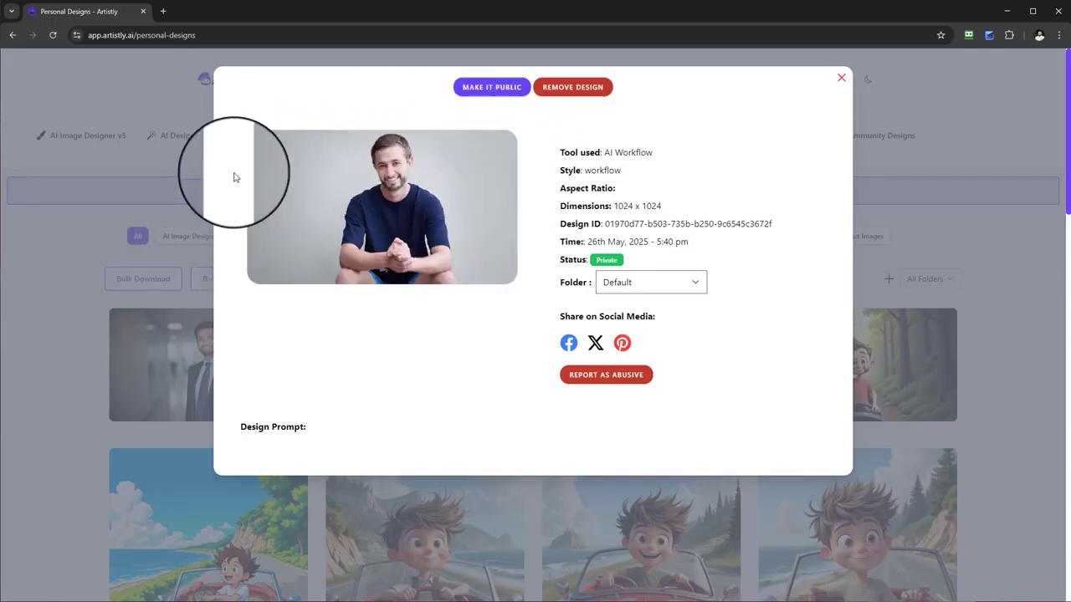
left_click(837, 86)
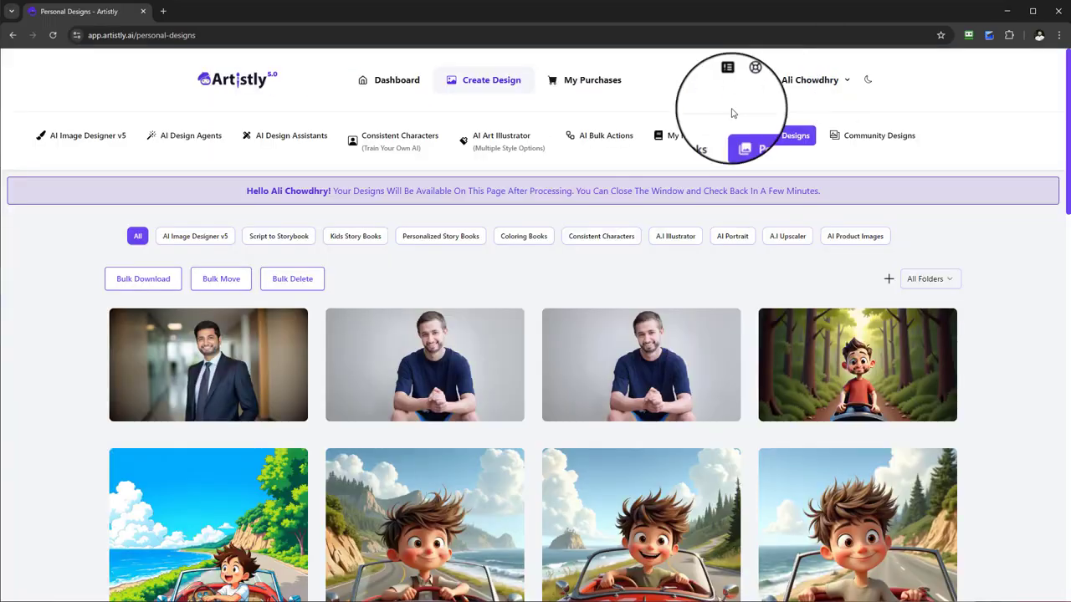
left_click(181, 363)
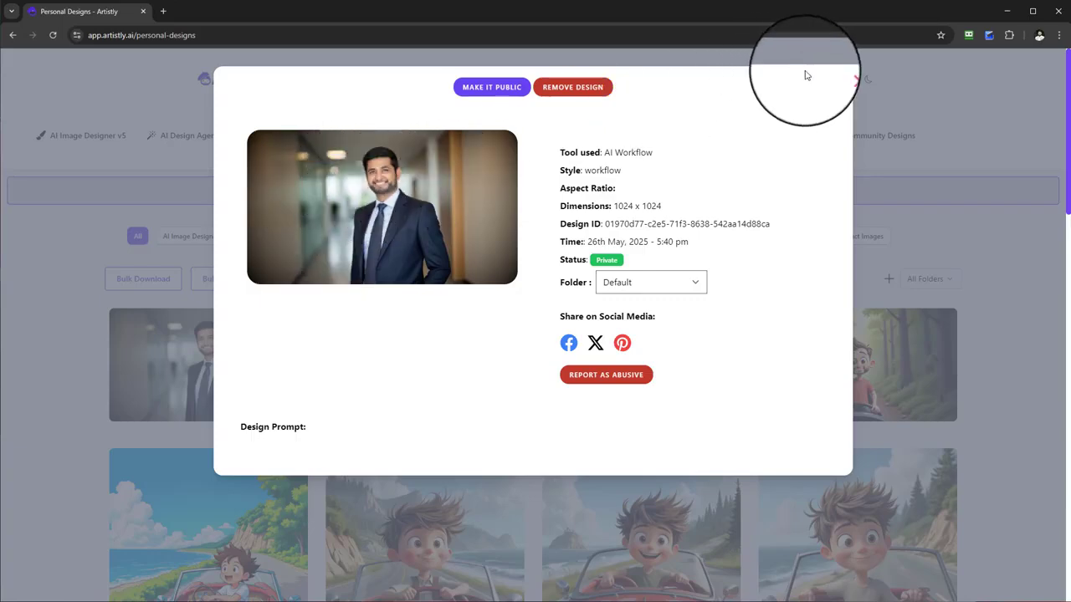
left_click(840, 79)
left_click(398, 367)
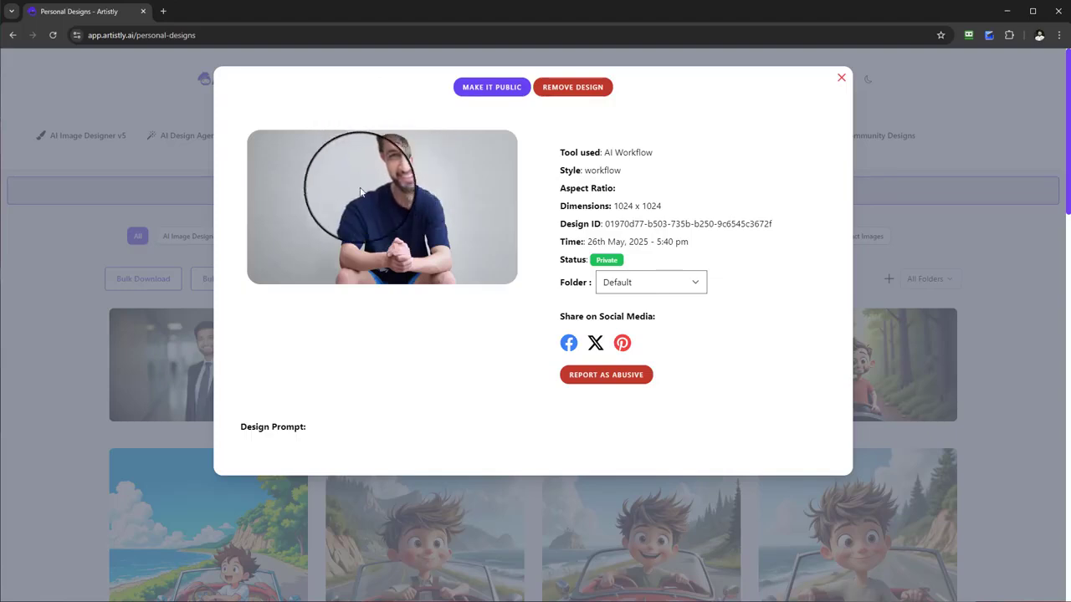
left_click(838, 82)
mouse_move(391, 337)
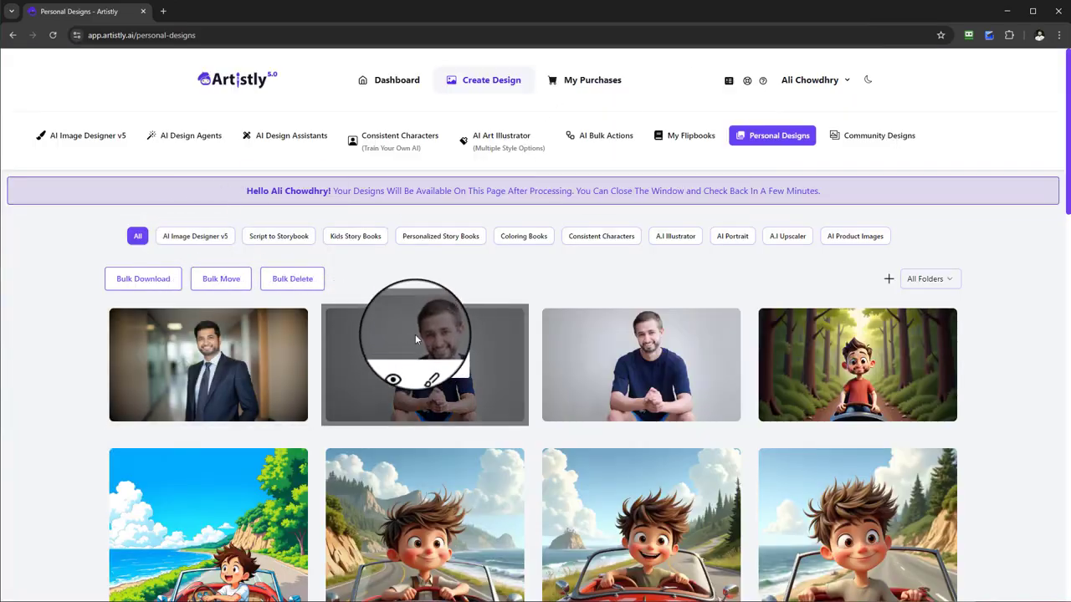
scroll(413, 337, "down", 1)
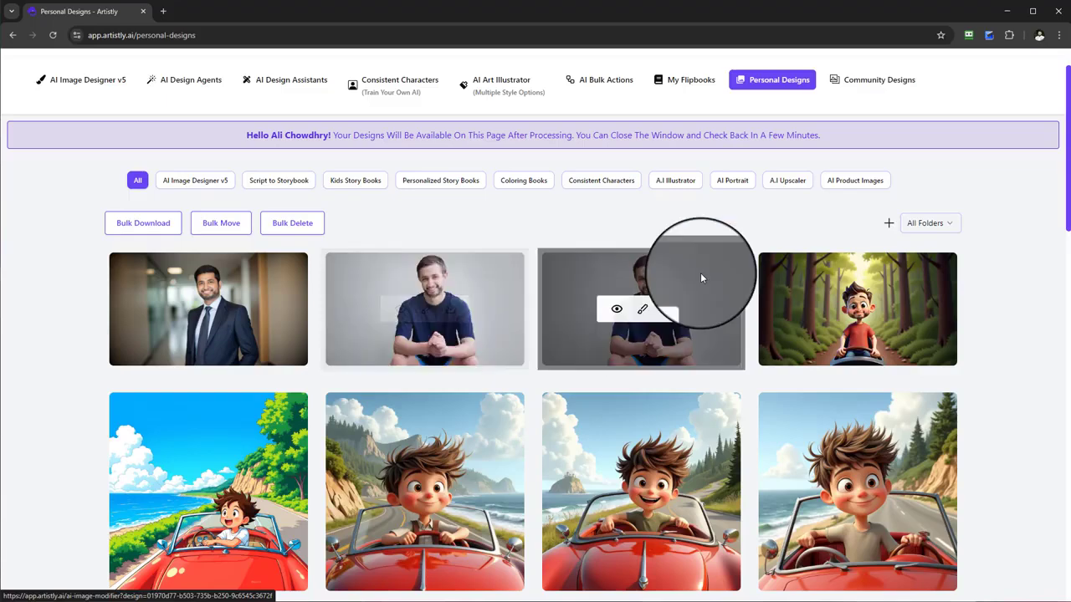
scroll(700, 275, "up", 1)
Step: Create a new AI Bulk Action with only the newest suited-man photo from the media library, removing the two preloaded images
left_click(612, 146)
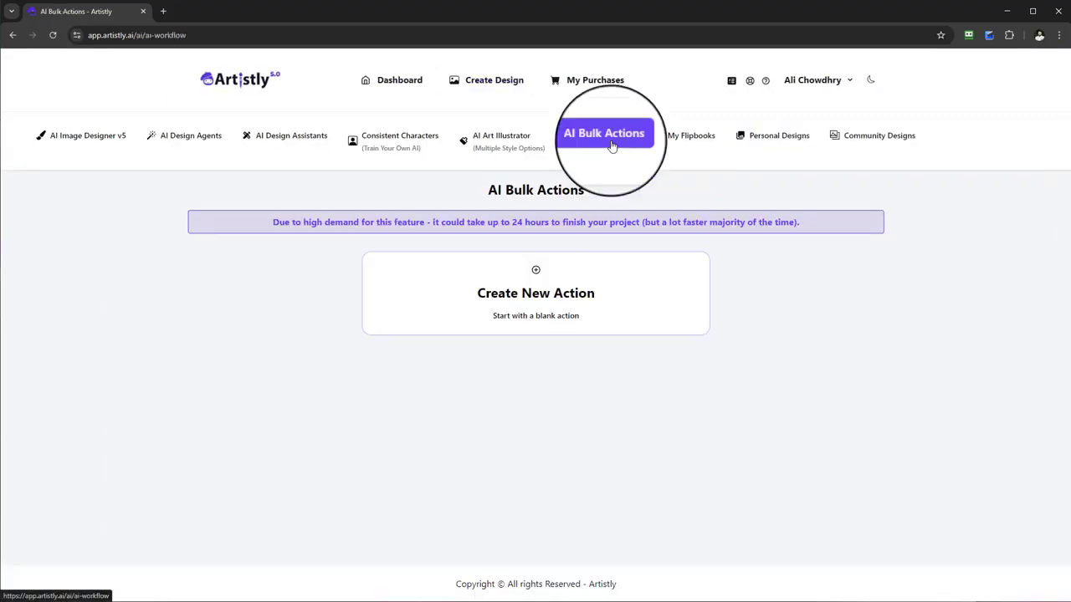
left_click(525, 294)
left_click(534, 460)
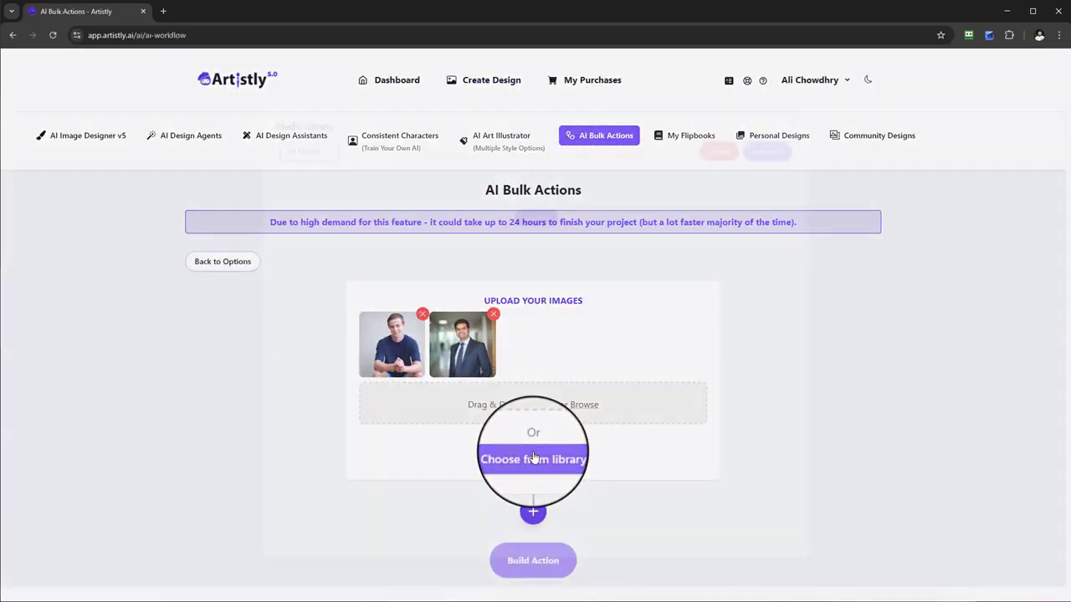
left_click(334, 194)
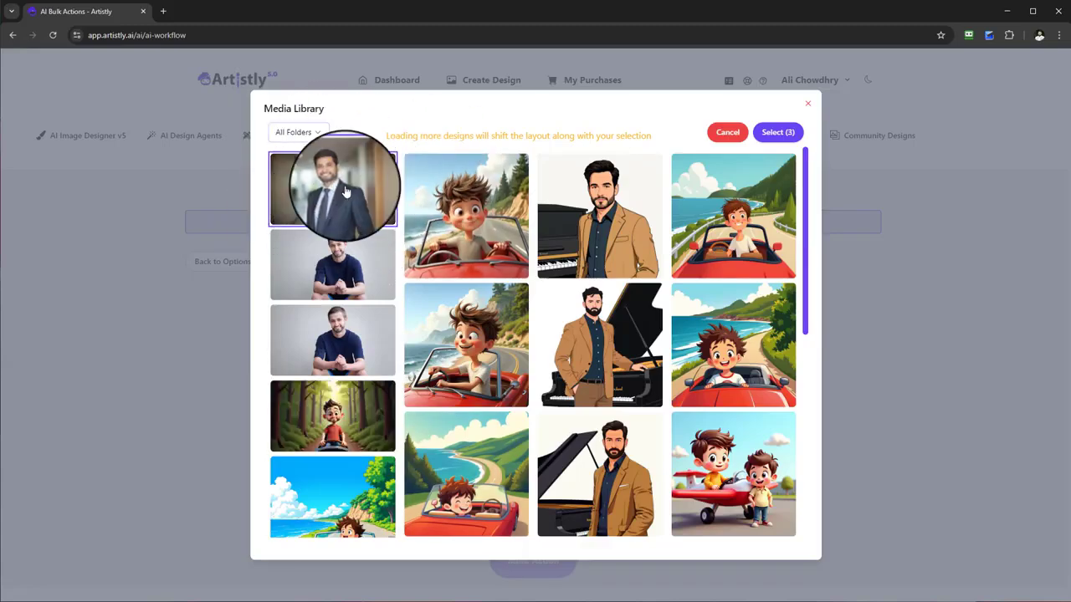
left_click(777, 132)
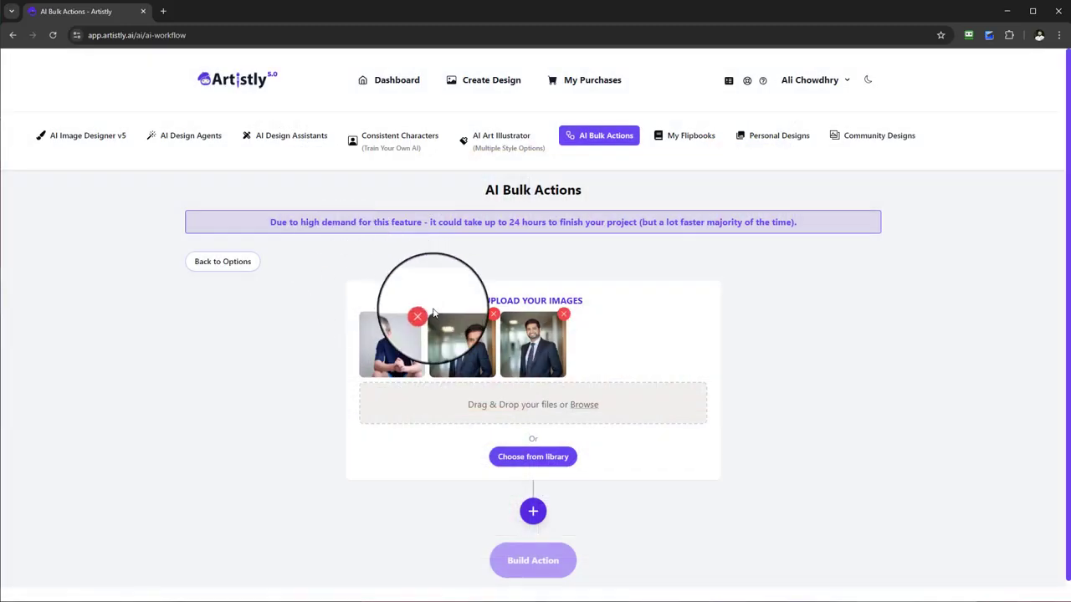
left_click(494, 316)
left_click(422, 314)
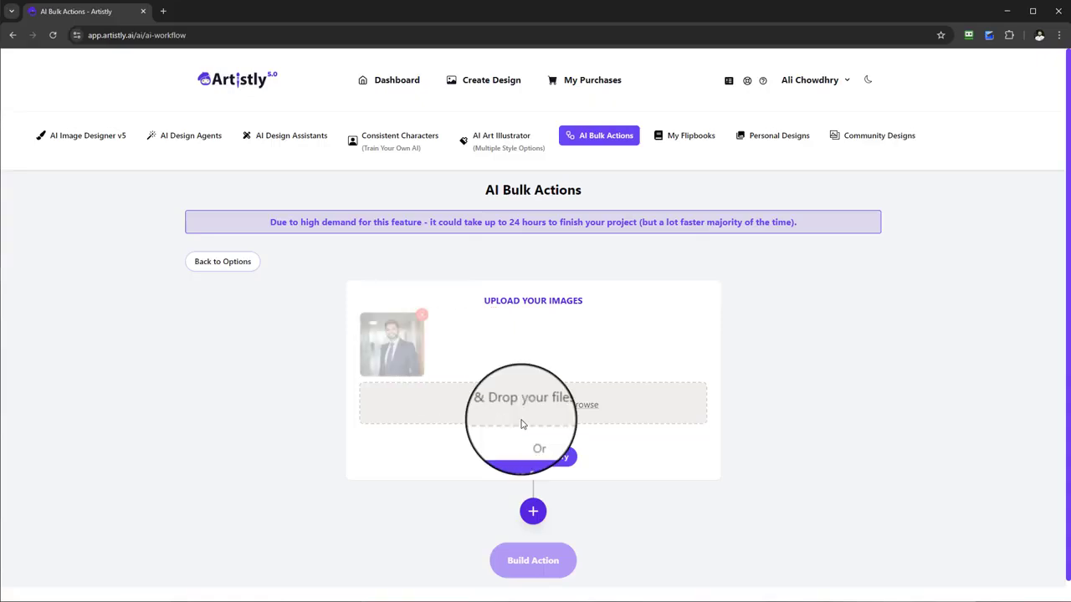
Step: Add a Smart Extend step with the 16:9 ratio as the action's first step
left_click(532, 511)
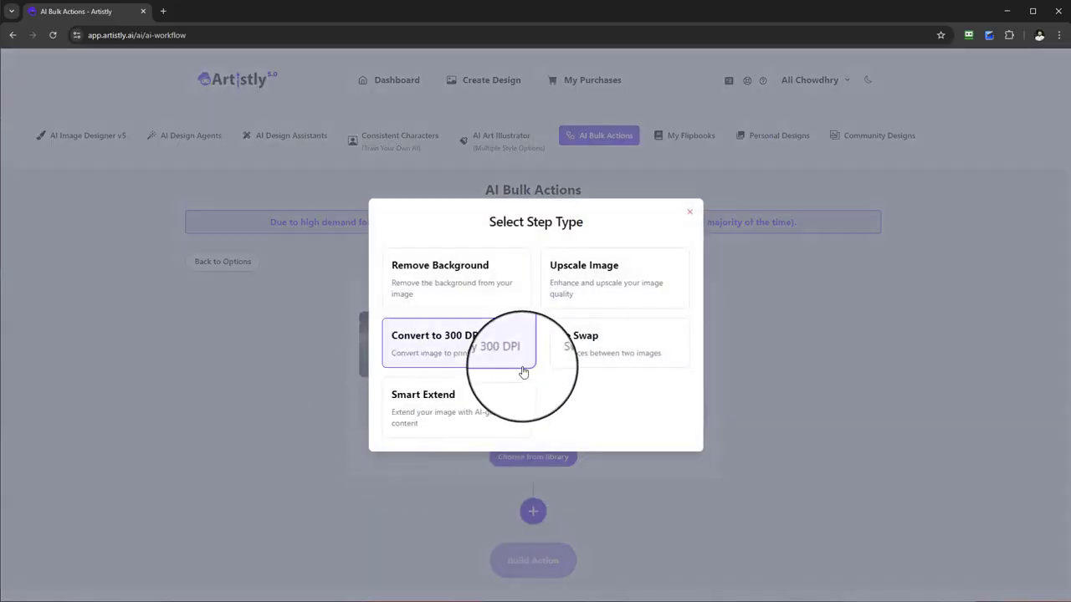
left_click(493, 407)
scroll(549, 418, "down", 3)
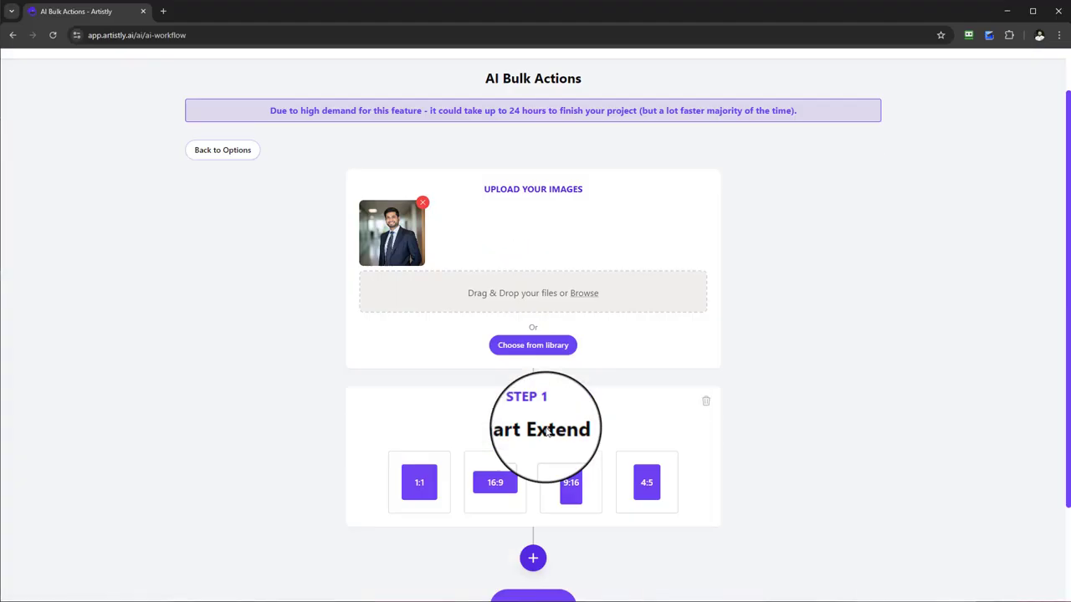
left_click(509, 430)
Step: Build the bulk action with the title "demo 1" and view the details of the existing suited-man design
left_click(540, 562)
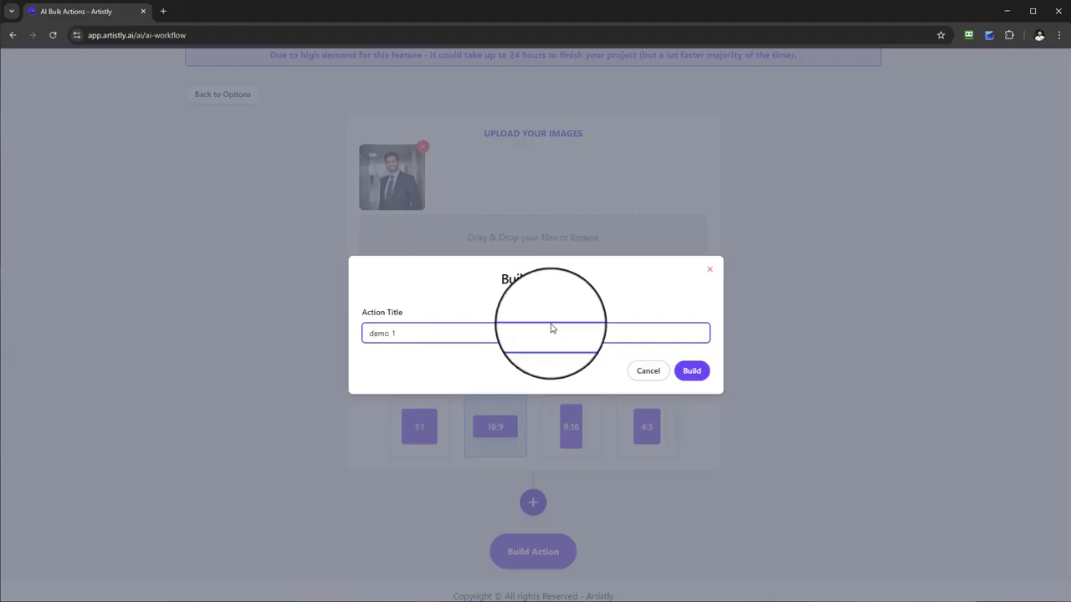
left_click(689, 370)
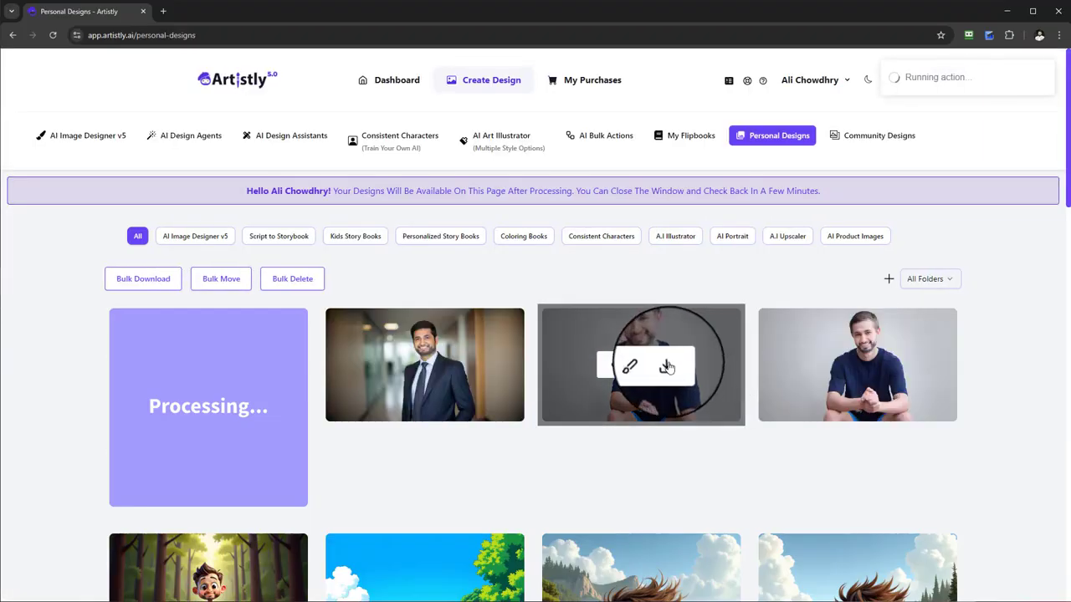
left_click(404, 364)
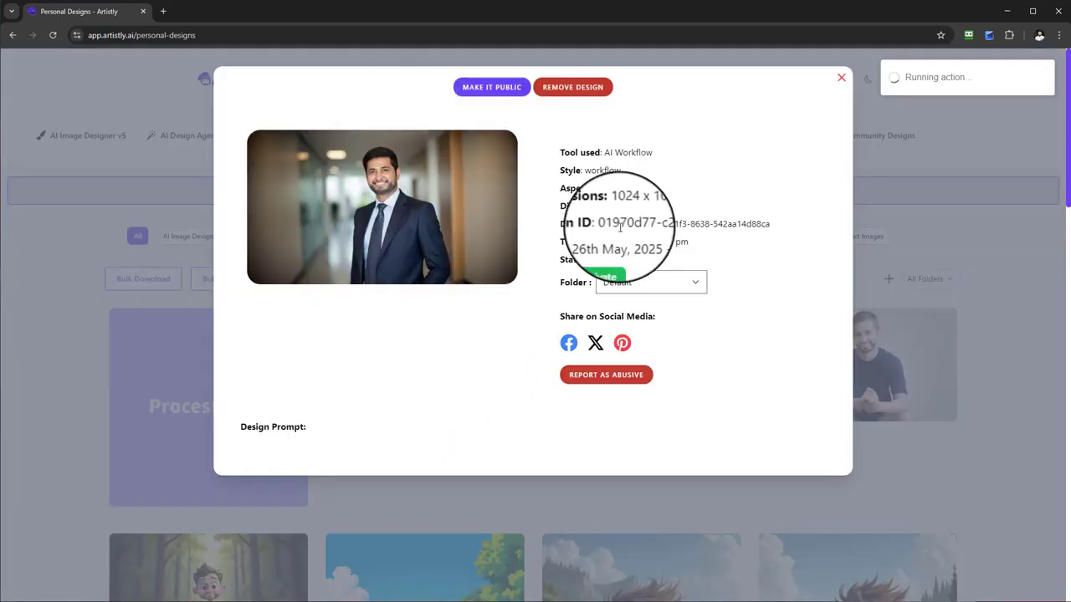
left_click(841, 79)
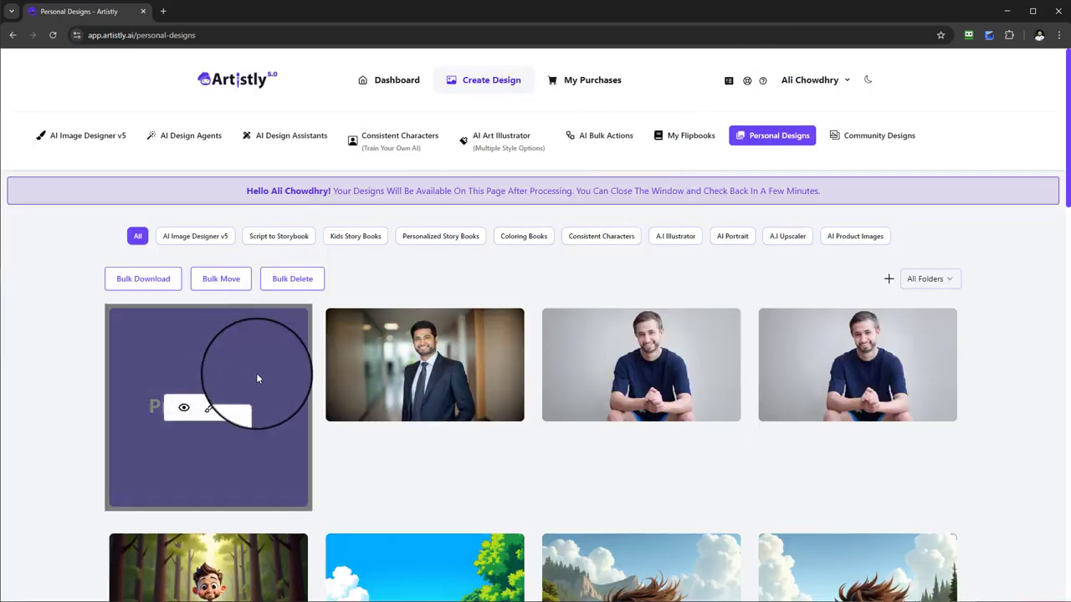
Step: Create another AI Bulk Action for the suited-man photo with a Smart Extend step at the 9:16 ratio
left_click(601, 139)
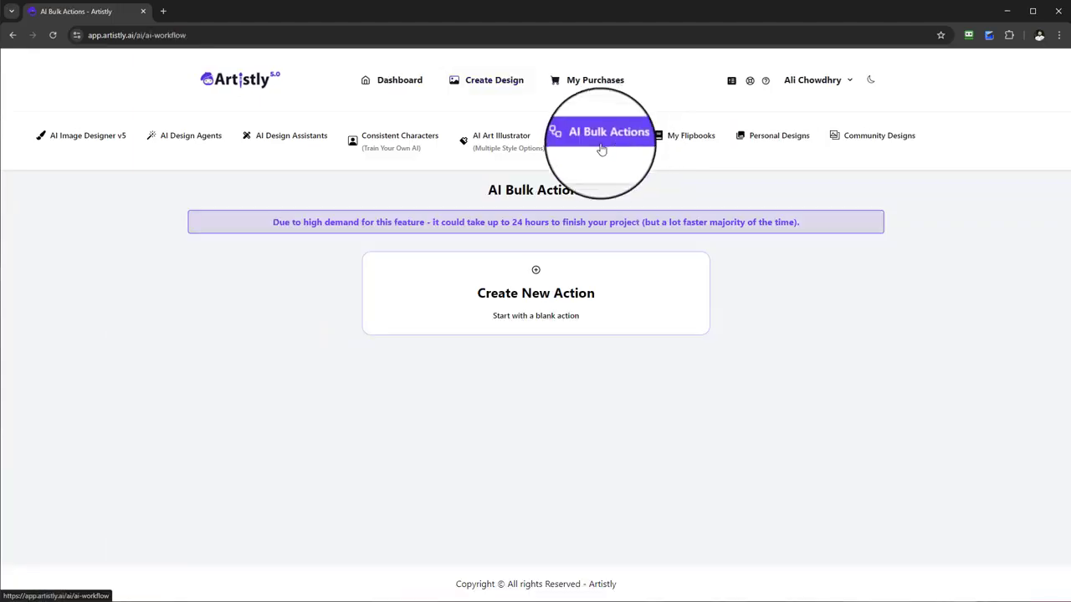
left_click(480, 322)
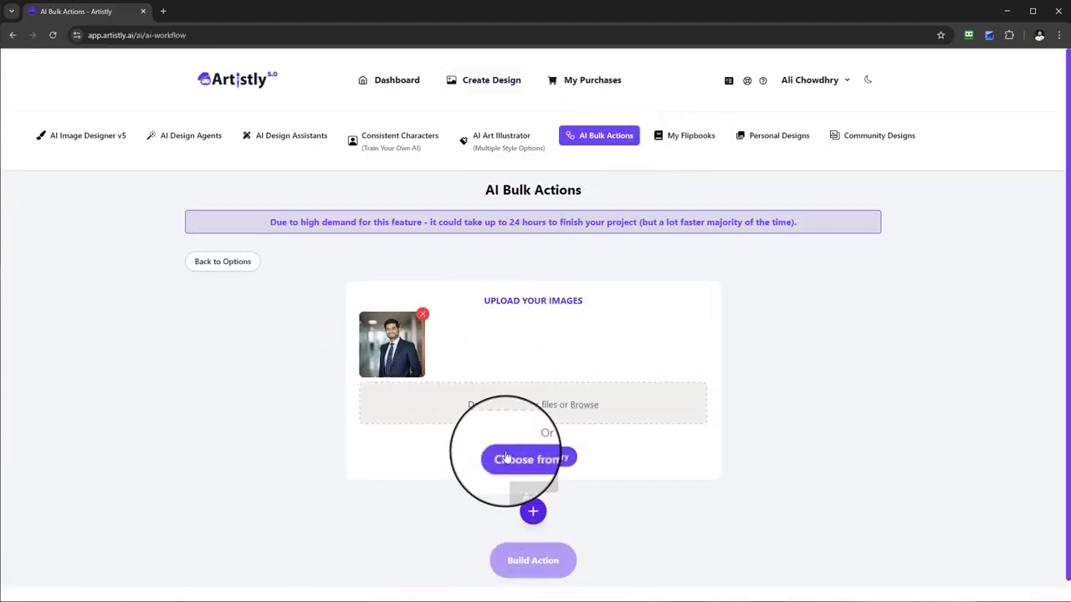
left_click(532, 512)
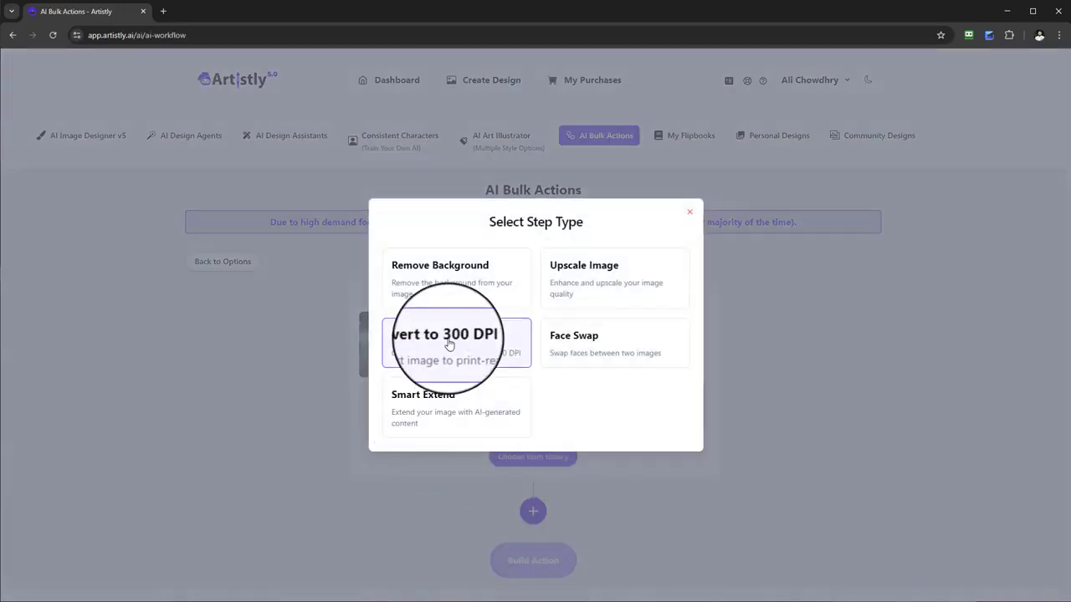
left_click(410, 406)
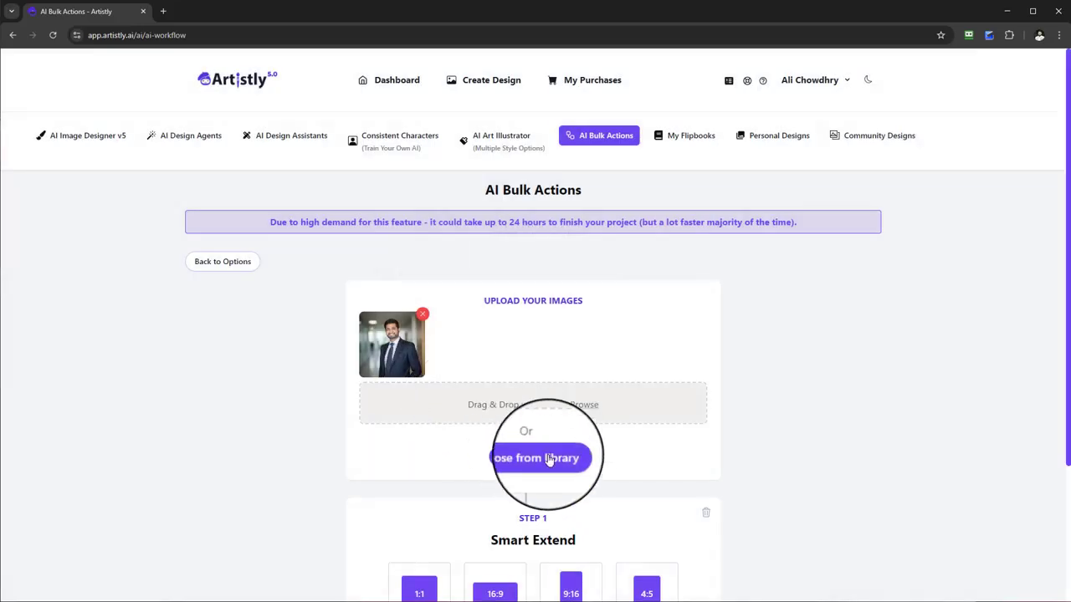
scroll(548, 460, "down", 2)
left_click(563, 437)
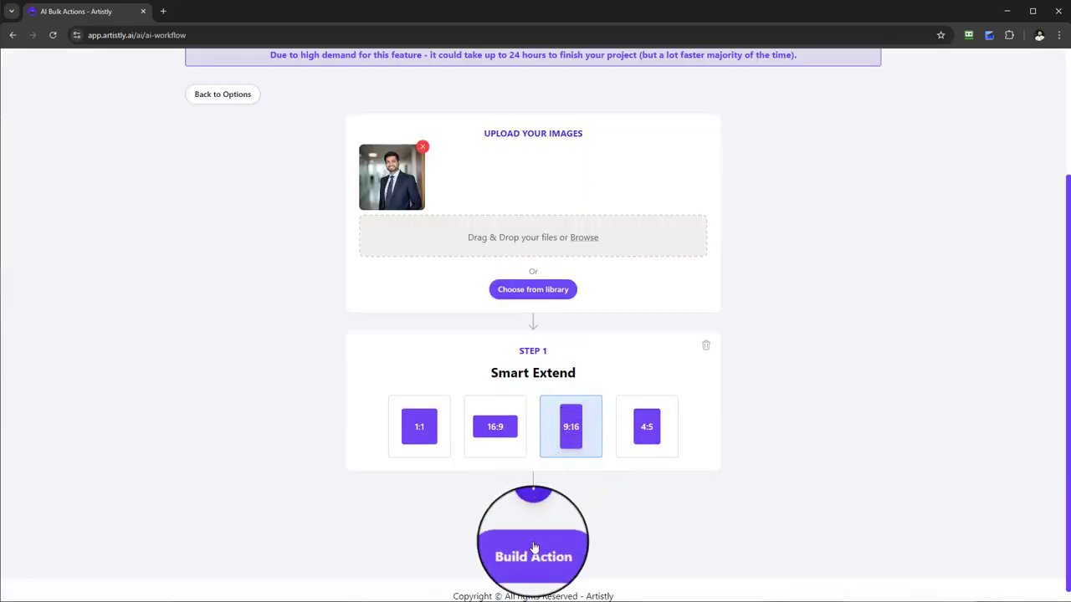
Step: Build the 9:16 bulk action with the title "Mobile 2"
left_click(533, 553)
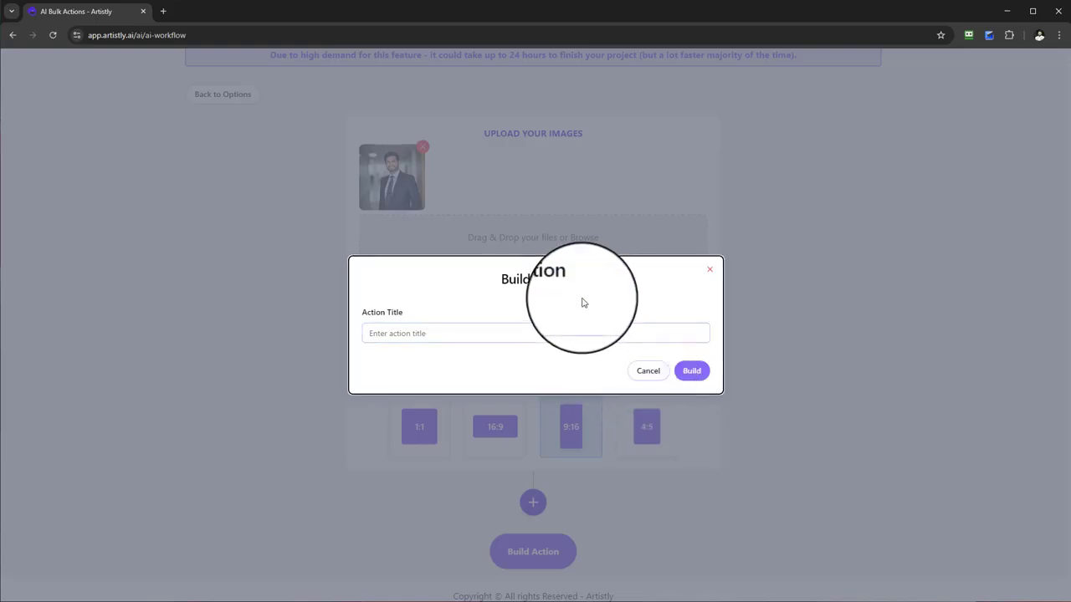
left_click(579, 333)
key("Caps_Lock")
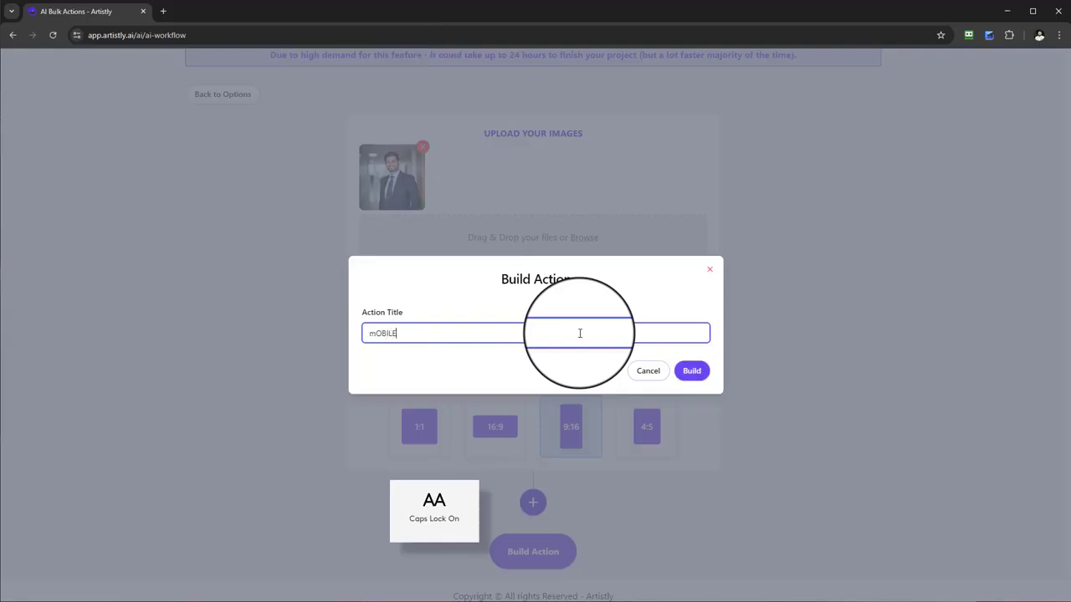
key("BackSpace")
key("BackSpace")
key("BackSpace")
key("Caps_Lock")
type("Mobi")
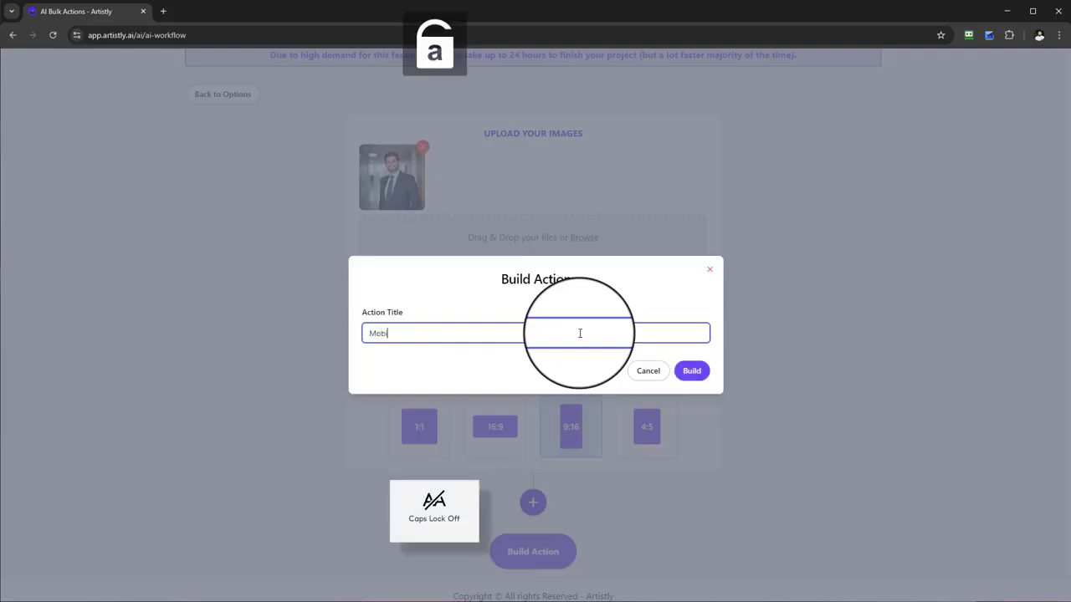
type("le 2")
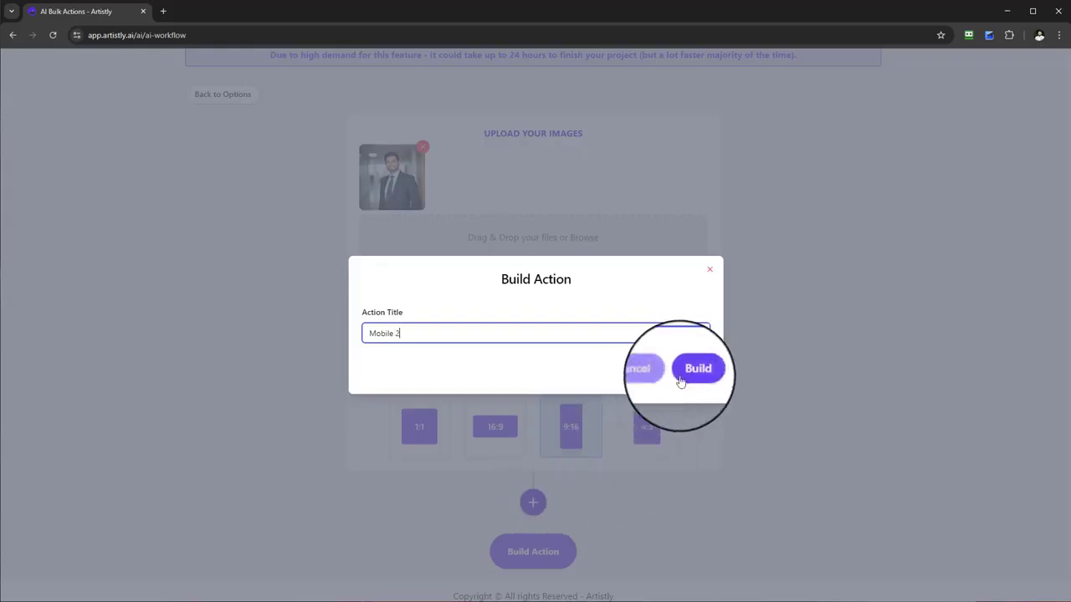
left_click(691, 371)
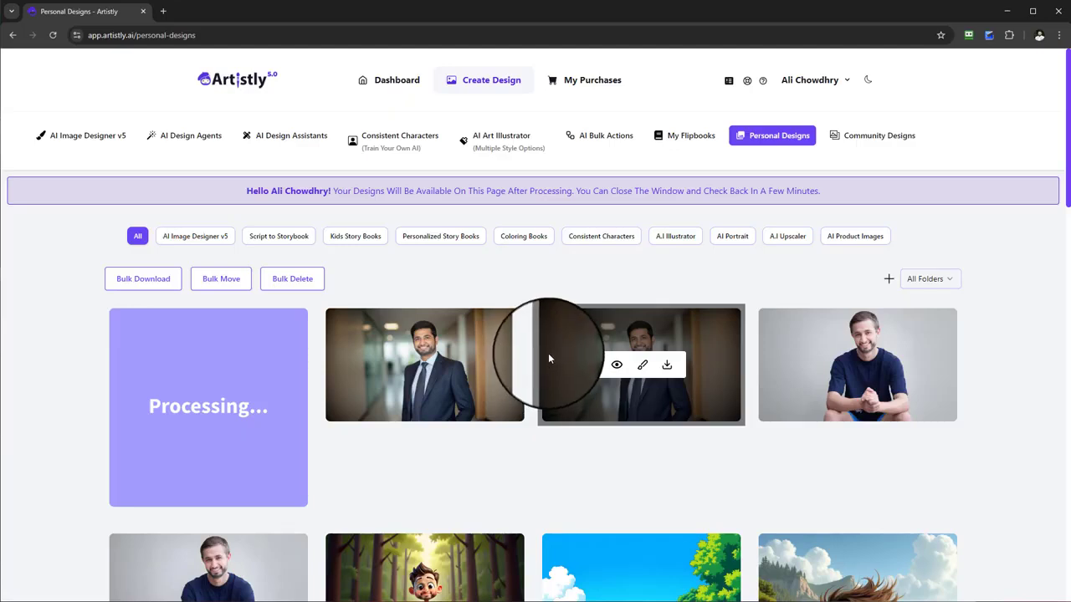
Step: Check the 9:16 suited-man result in the personal designs and view its full details
scroll(279, 396, "down", 1)
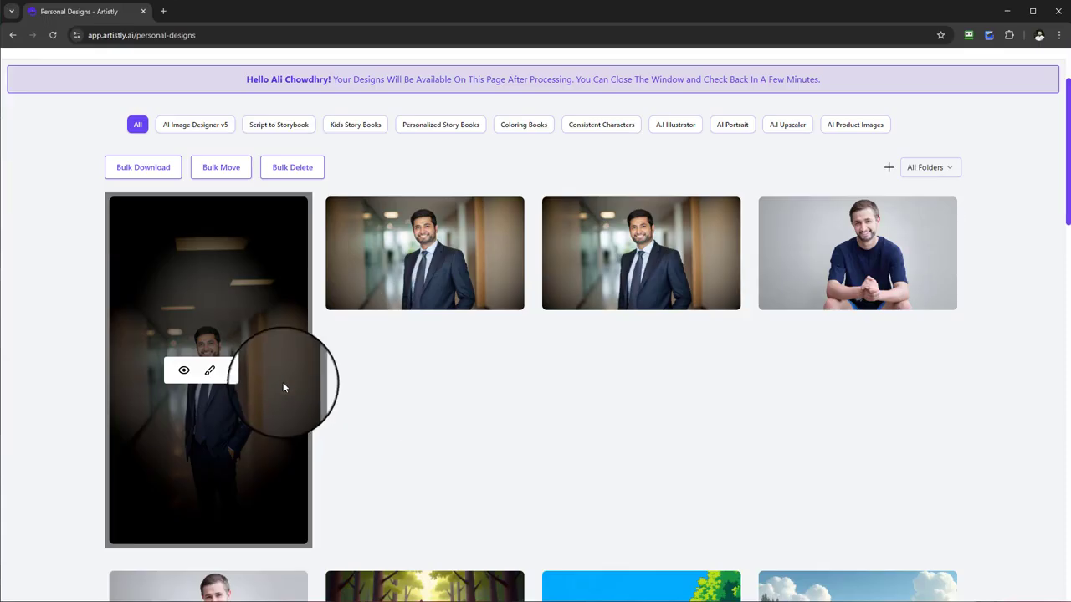
scroll(476, 378, "up", 1)
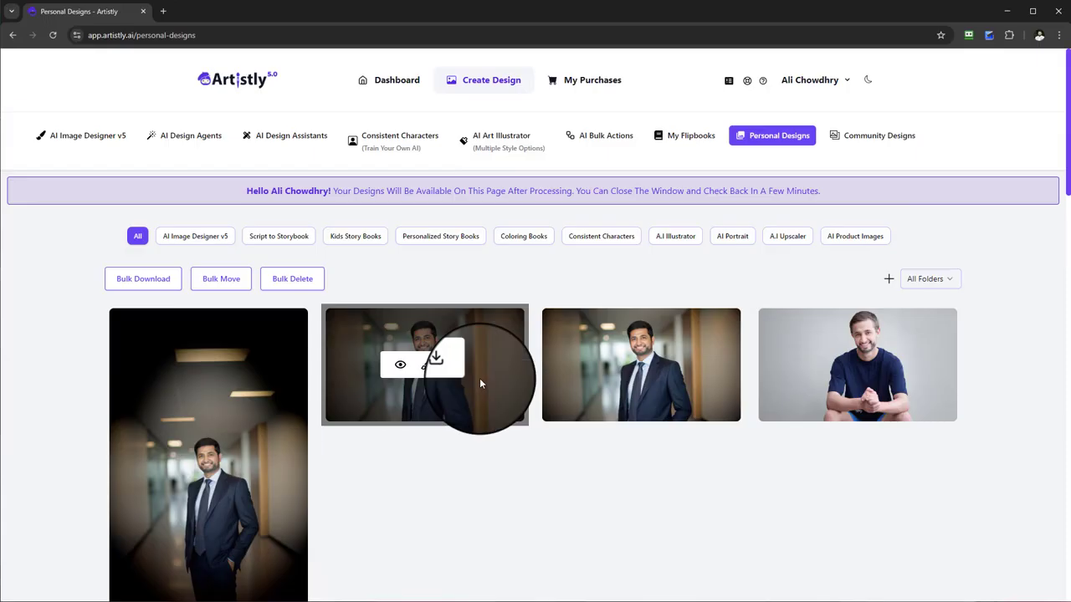
left_click(591, 135)
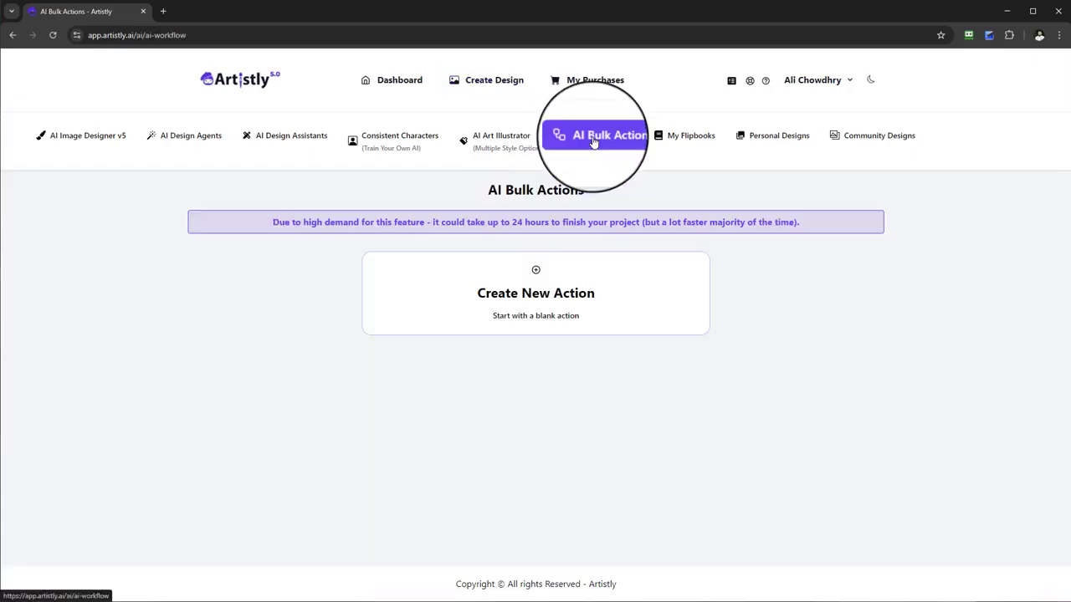
left_click(752, 146)
scroll(345, 341, "down", 2)
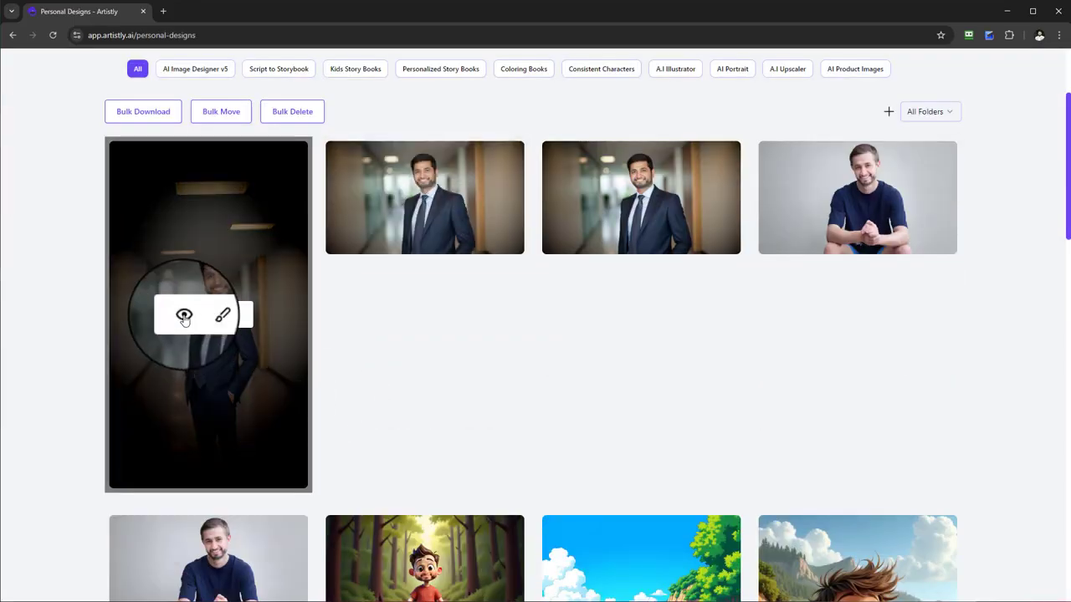
left_click(184, 316)
scroll(468, 412, "down", 1)
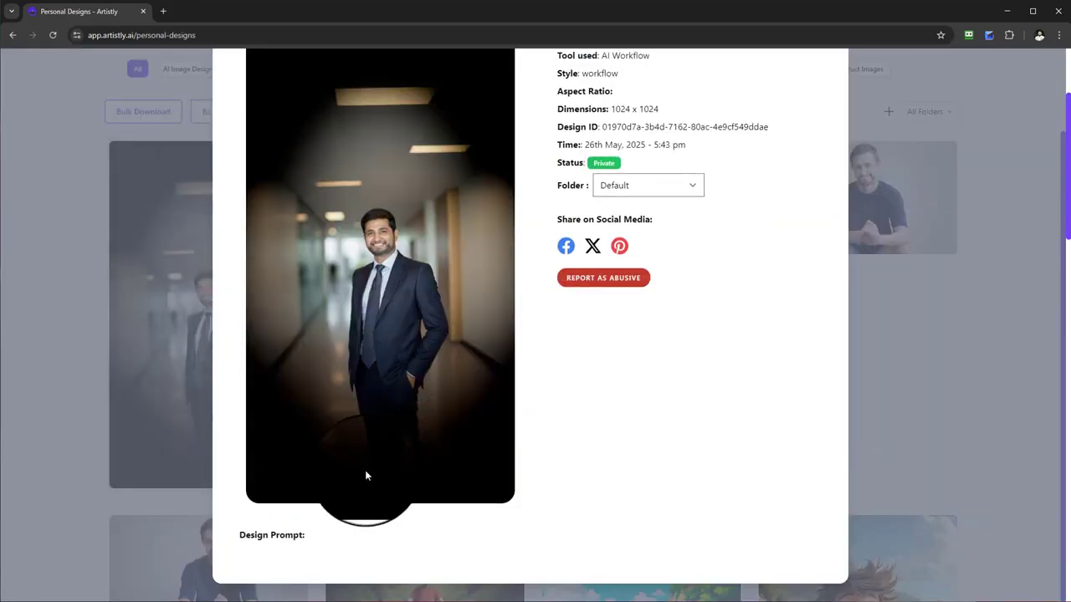
scroll(366, 475, "up", 1)
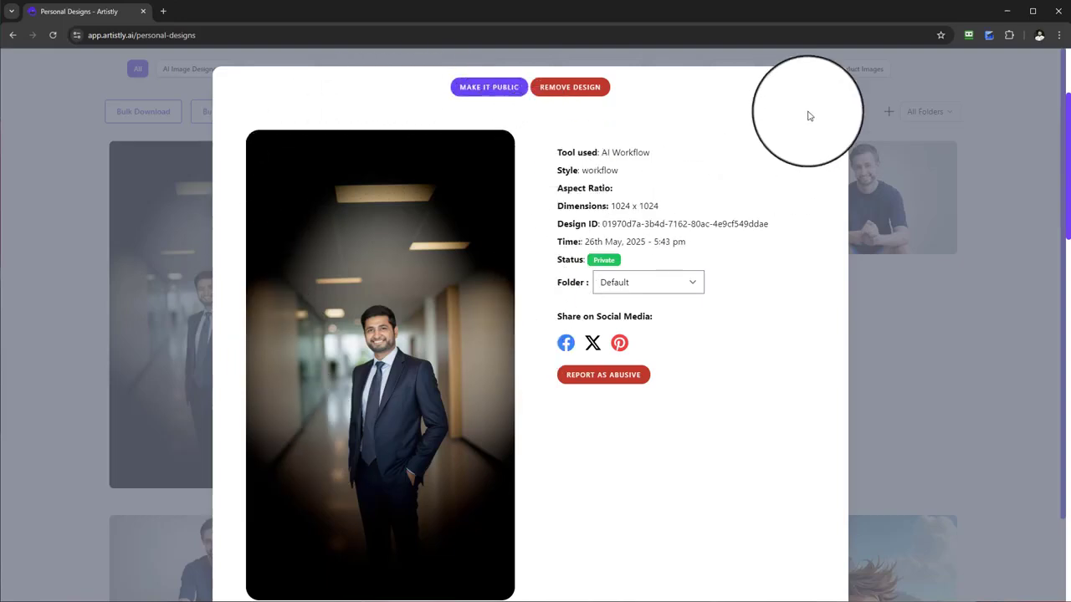
left_click(836, 78)
scroll(444, 280, "up", 1)
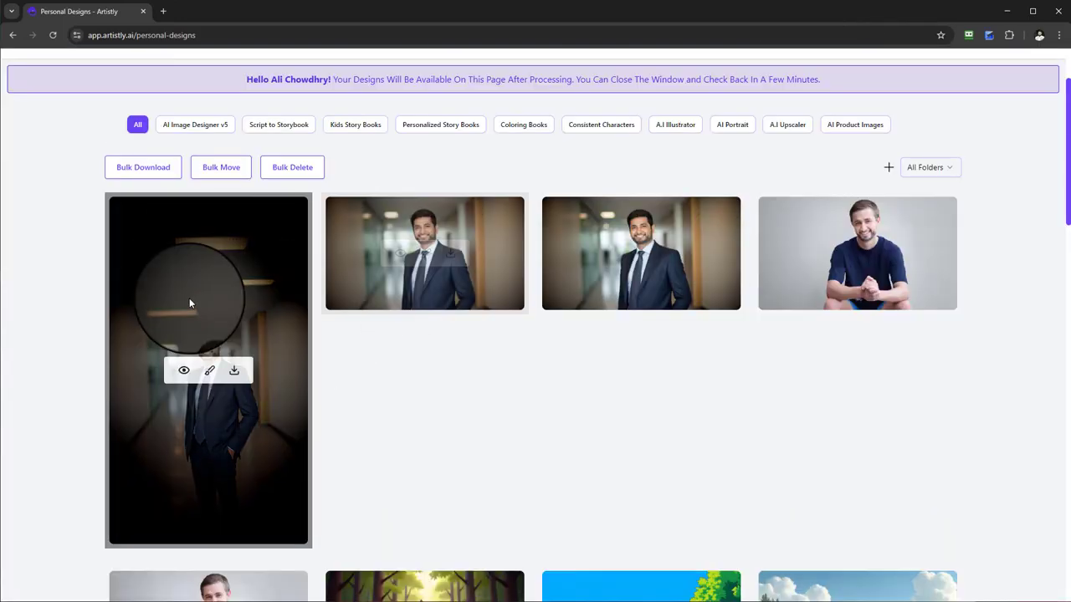
scroll(211, 302, "up", 1)
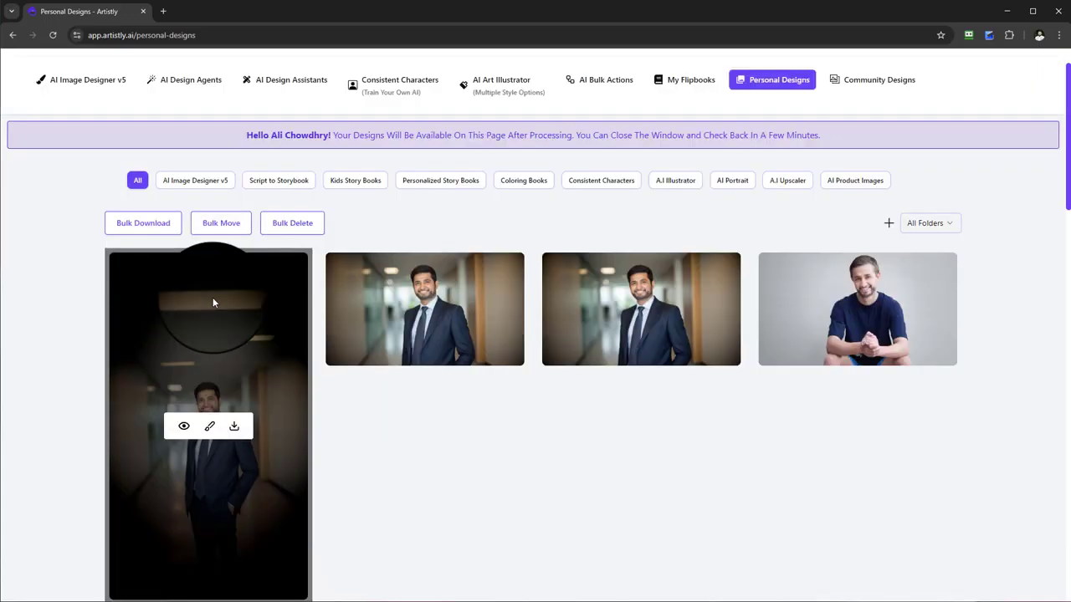
scroll(212, 303, "up", 1)
scroll(219, 447, "down", 2)
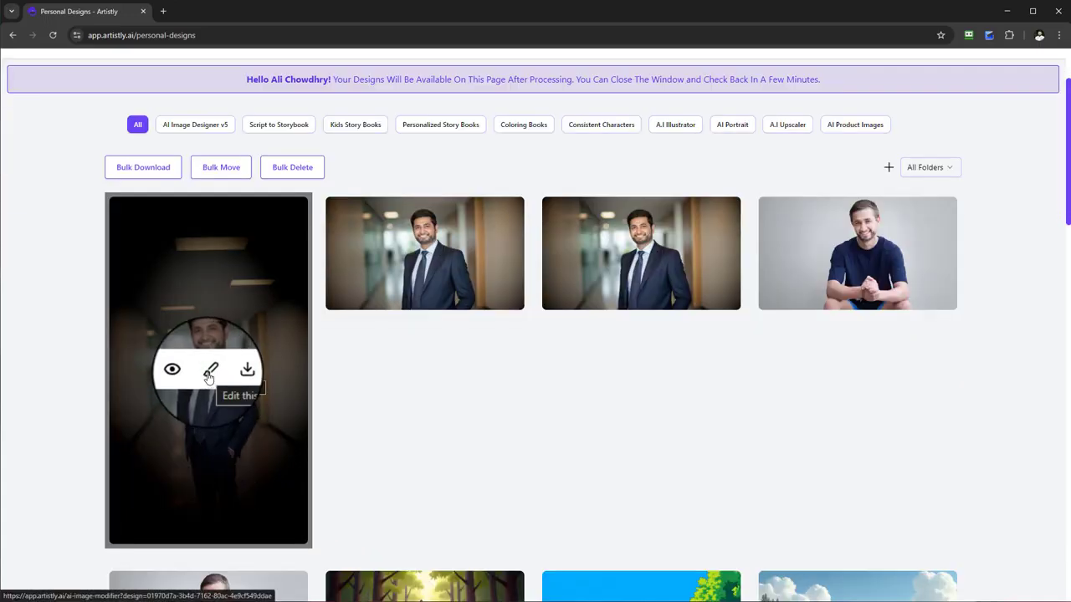
scroll(650, 414, "up", 2)
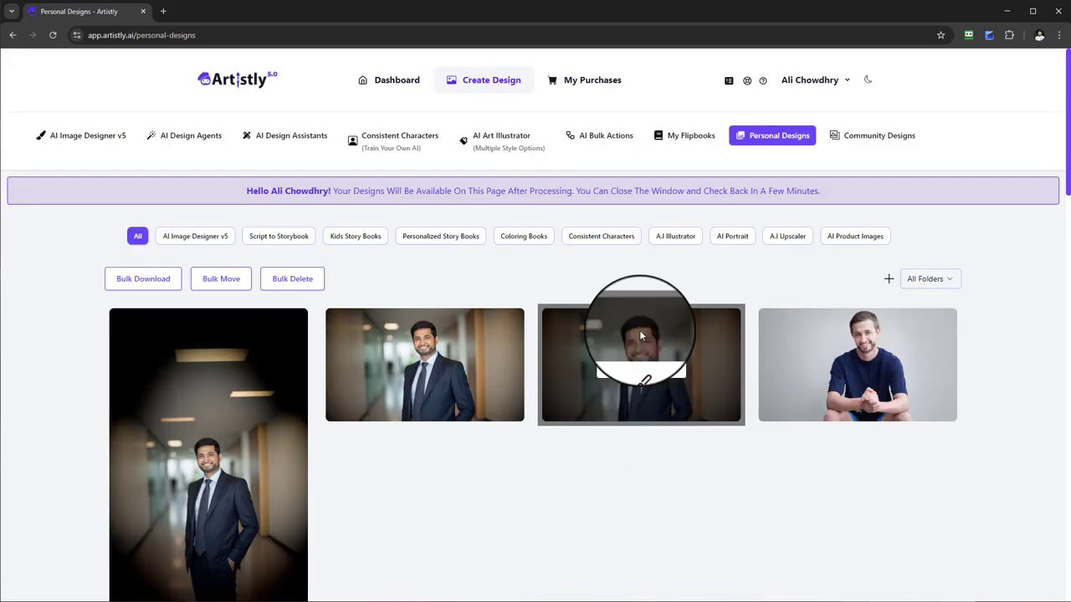
Step: Start a new AI Bulk Action for the suited-man photo and review the aspect ratios offered by a Smart Extend step
left_click(602, 136)
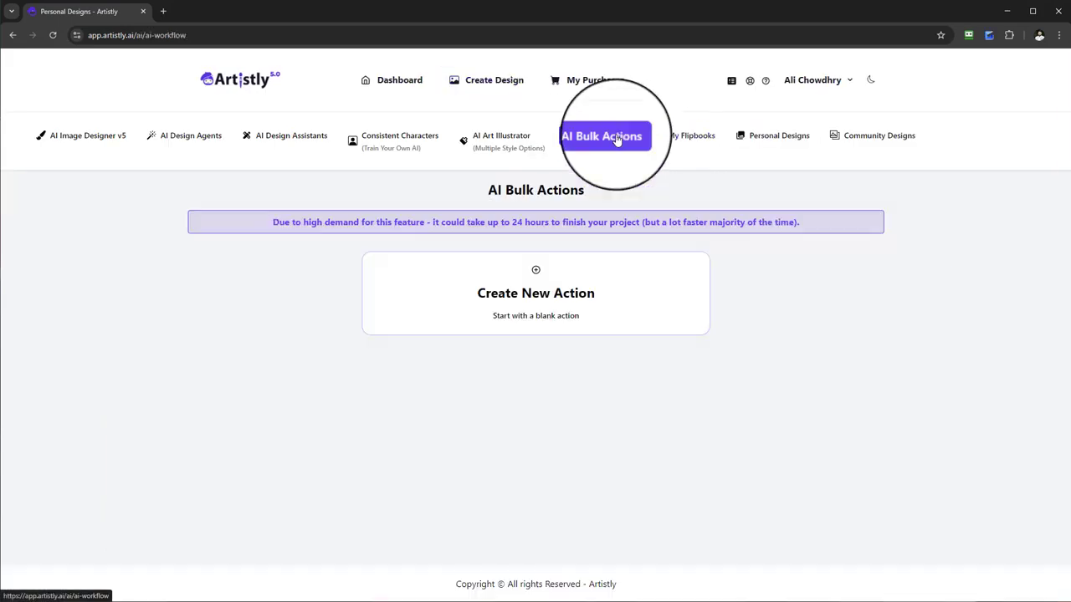
left_click(476, 282)
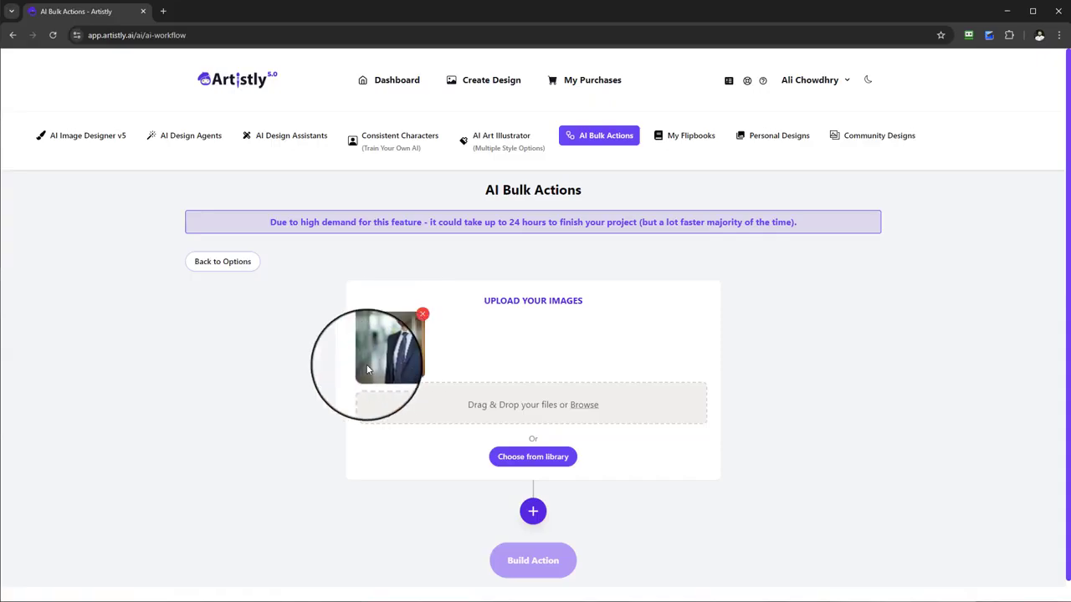
left_click(533, 511)
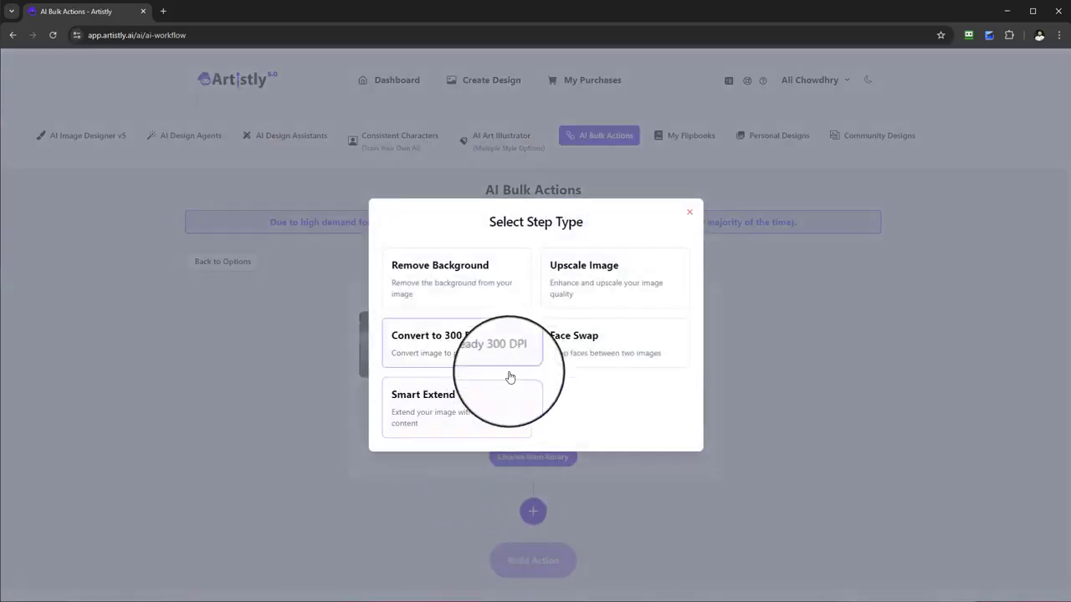
left_click(476, 423)
scroll(444, 377, "down", 2)
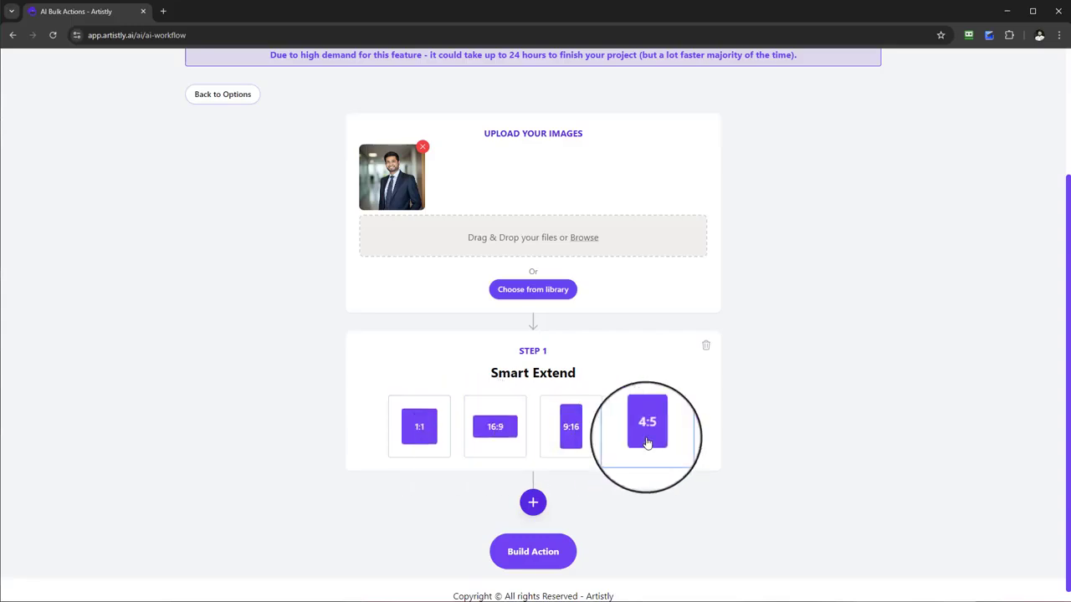
scroll(699, 369, "up", 2)
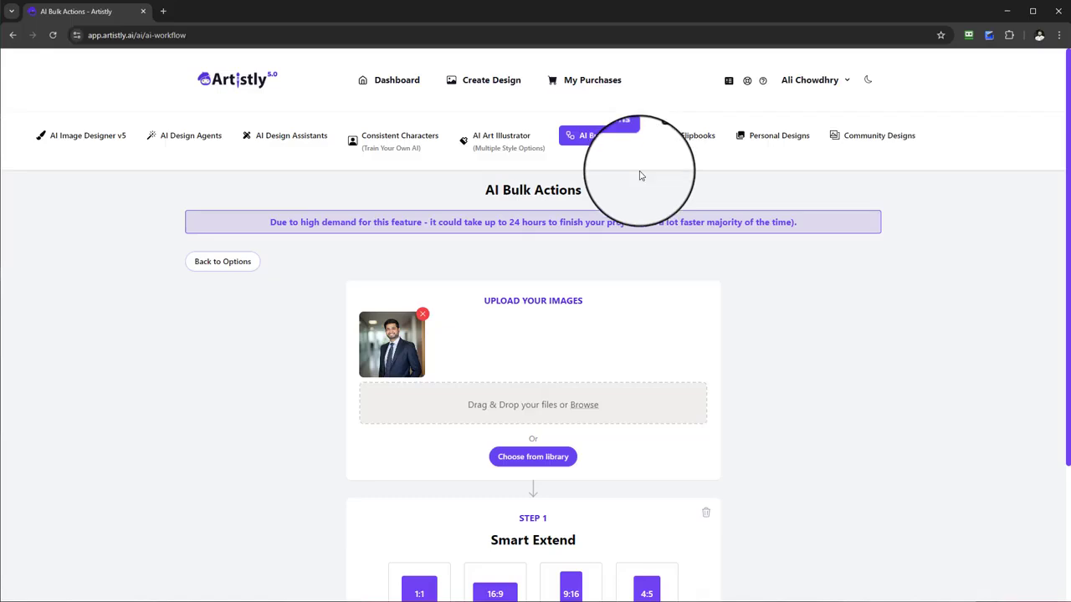
Step: Revisit the personal designs and review the step types available in a new AI Bulk Action without adding one
left_click(759, 137)
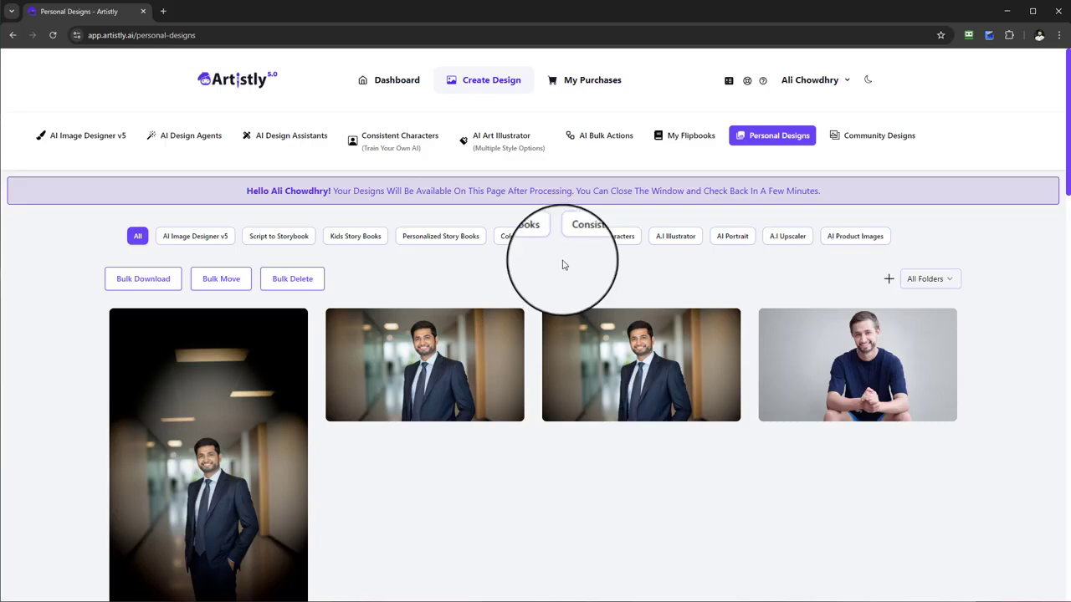
mouse_move(658, 352)
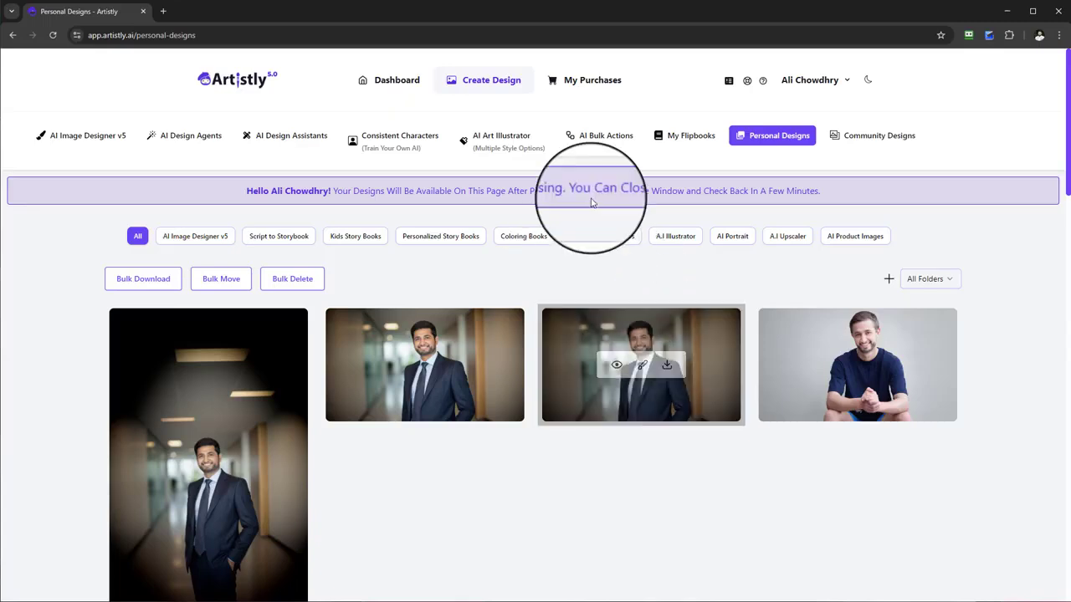
left_click(596, 146)
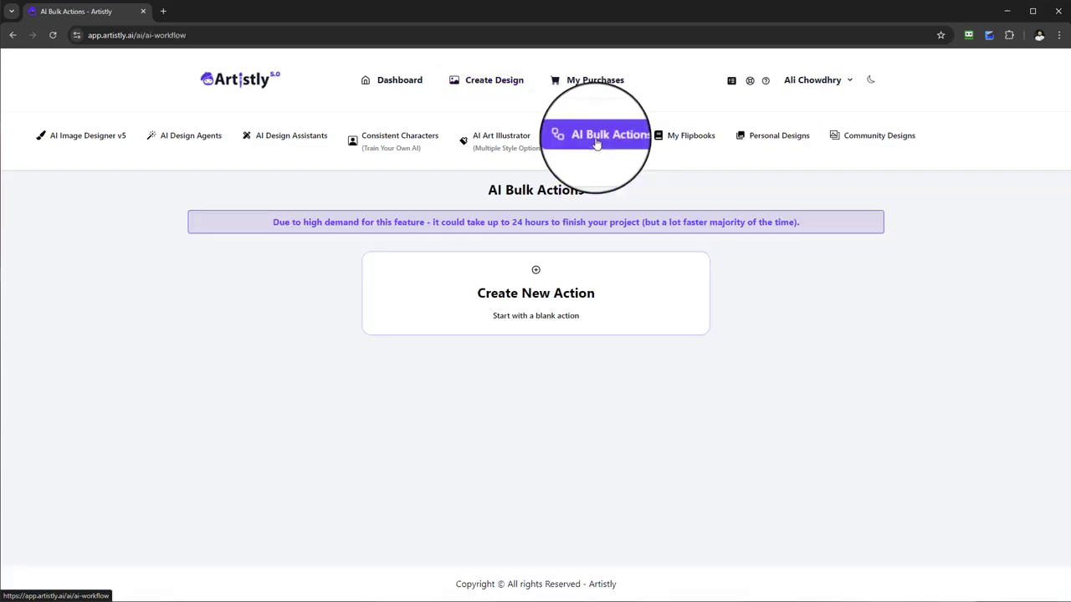
left_click(579, 290)
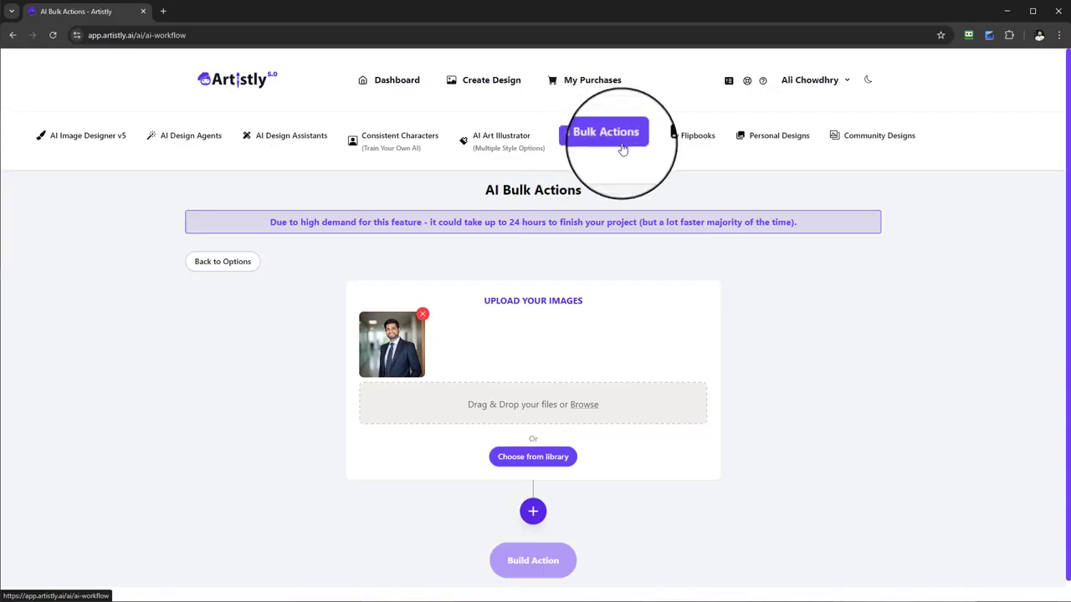
left_click(533, 511)
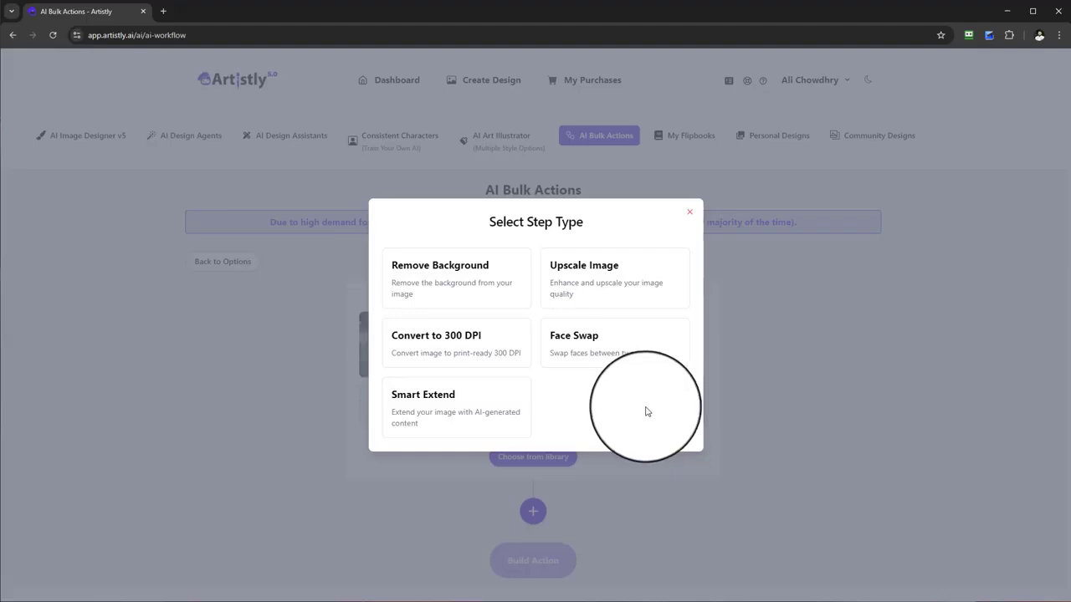
left_click(689, 212)
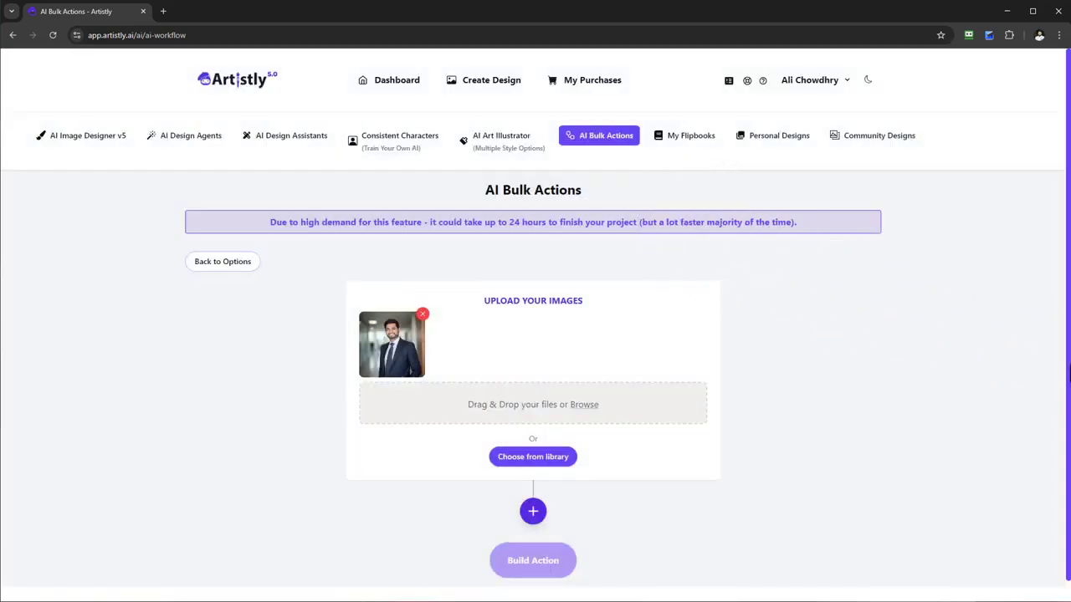